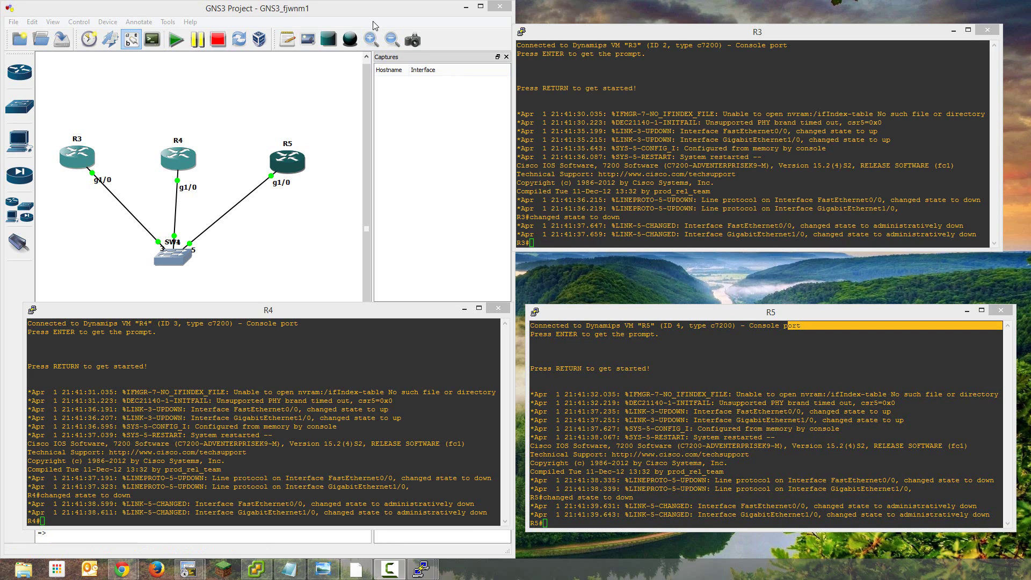
Step: Move SW1's label beneath the switch icon, deselect, then select the SW1 switch
{"action": "left_click", "coordinate": [240, 238]}
{"action": "left_click_drag", "start_coordinate": [173, 246], "coordinate": [172, 282]}
{"action": "left_click", "coordinate": [259, 280]}
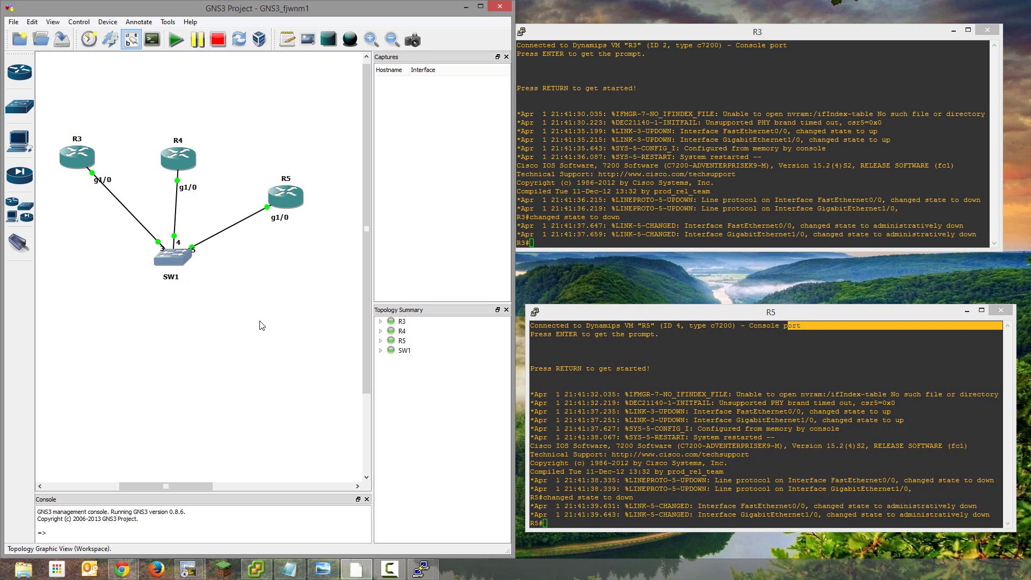
{"action": "left_click", "coordinate": [171, 265]}
{"action": "mouse_move", "coordinate": [172, 266]}
{"action": "right_click", "coordinate": [169, 268]}
{"action": "left_click", "coordinate": [194, 271]}
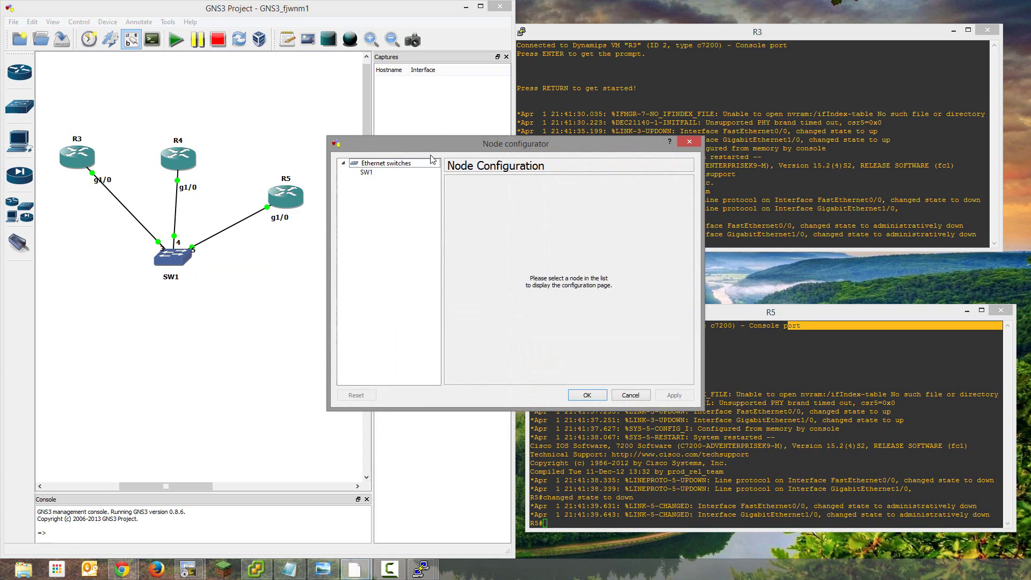
{"action": "left_click_drag", "start_coordinate": [359, 175], "coordinate": [250, 182]}
{"action": "left_click", "coordinate": [183, 208]}
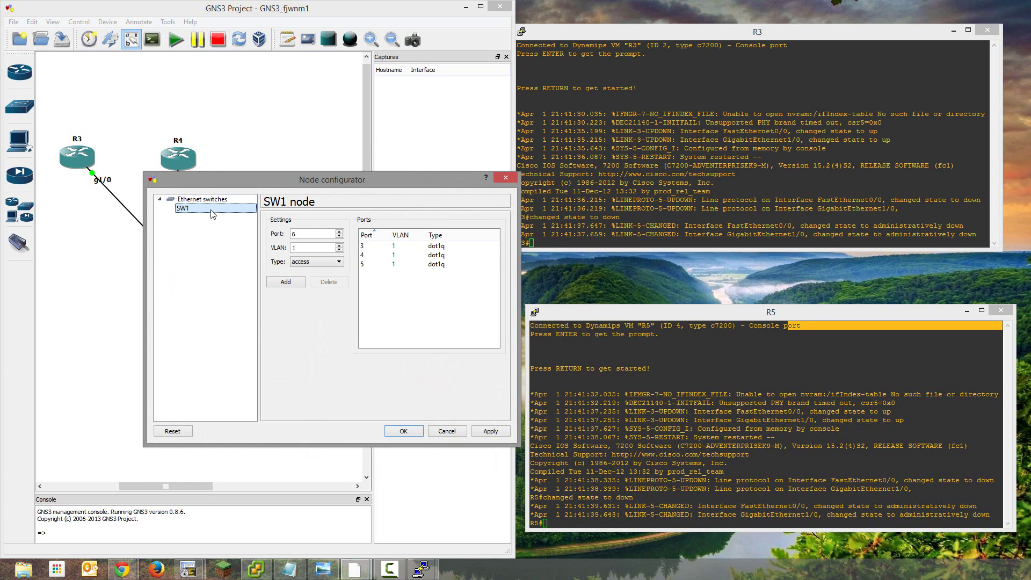
{"action": "left_click", "coordinate": [395, 253]}
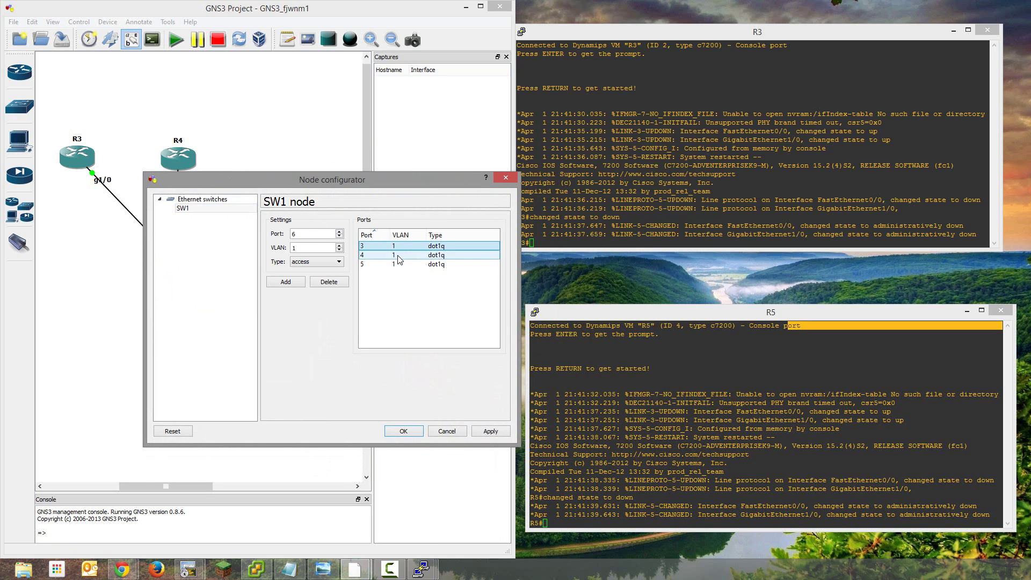
{"action": "left_click", "coordinate": [396, 264]}
{"action": "left_click", "coordinate": [396, 255]}
{"action": "left_click", "coordinate": [395, 246]}
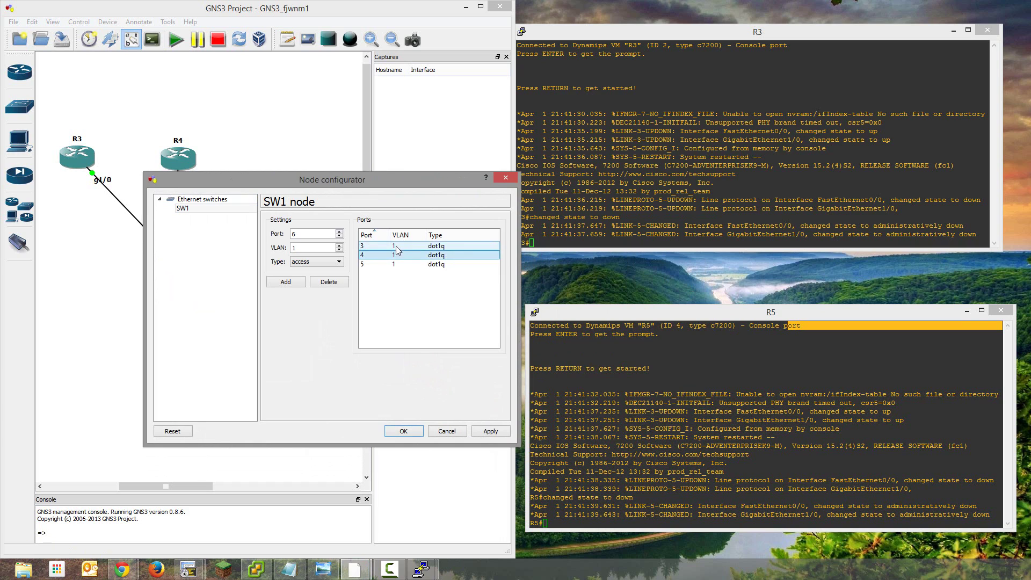
{"action": "left_click_drag", "start_coordinate": [396, 249], "coordinate": [454, 153]}
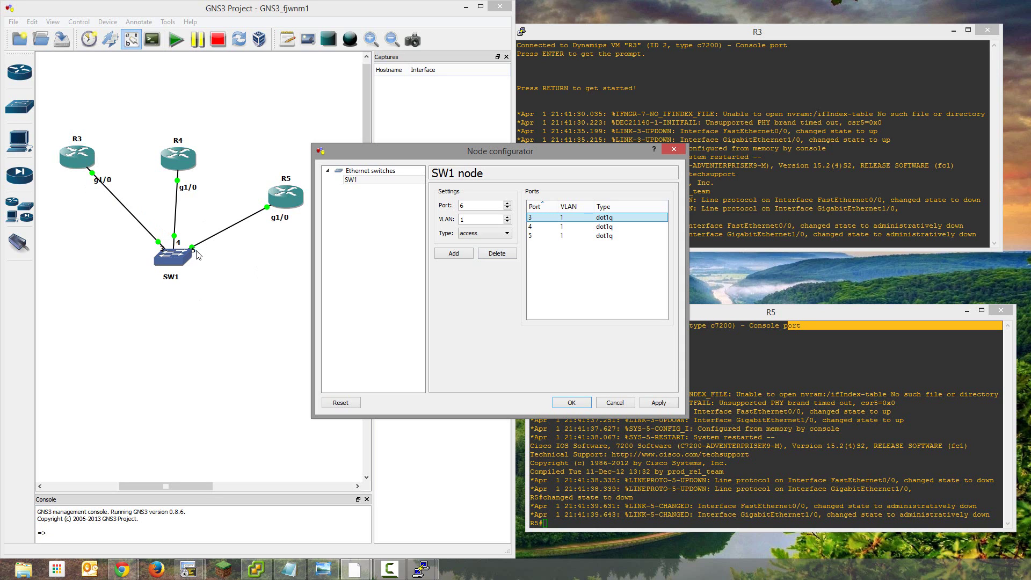
{"action": "left_click_drag", "start_coordinate": [421, 154], "coordinate": [245, 149]}
{"action": "left_click", "coordinate": [406, 221], "text": "shift"}
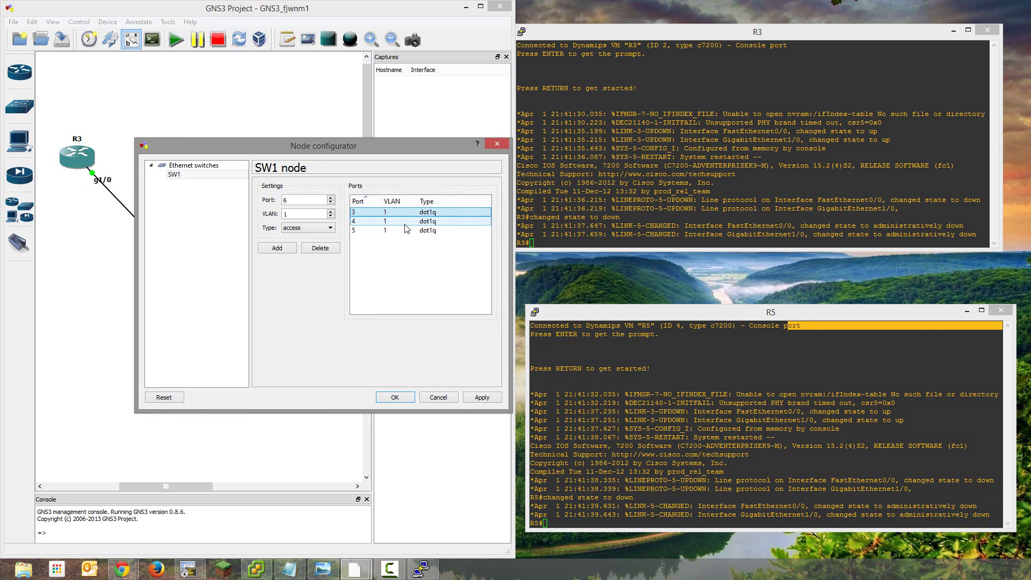
{"action": "left_click", "coordinate": [410, 223], "text": "ctrl"}
{"action": "left_click", "coordinate": [414, 232], "text": "ctrl"}
{"action": "left_click", "coordinate": [414, 225], "text": "shift"}
{"action": "left_click", "coordinate": [419, 221], "text": "ctrl"}
{"action": "left_click", "coordinate": [426, 229], "text": "shift"}
{"action": "left_click", "coordinate": [436, 230], "text": "shift"}
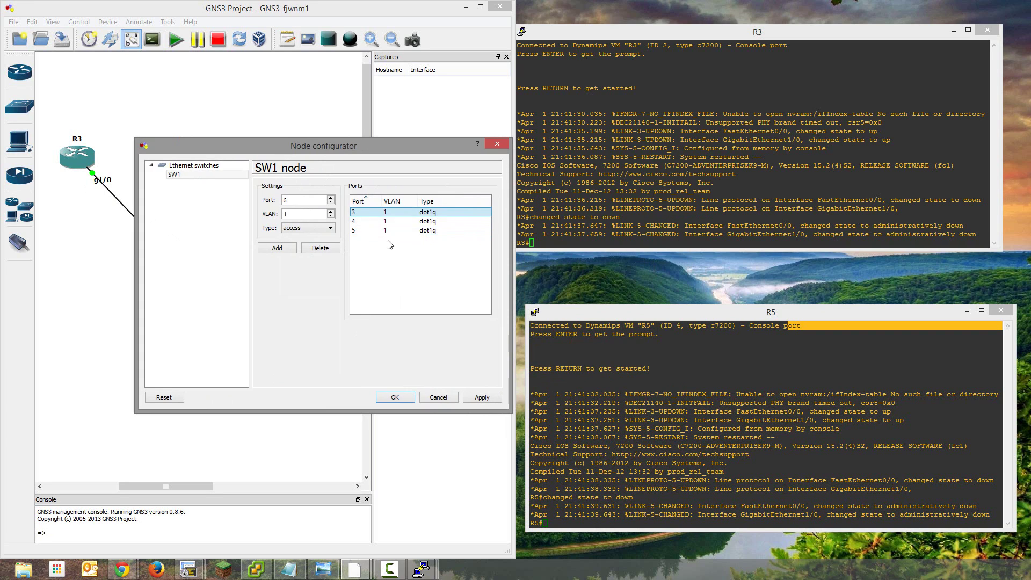
{"action": "left_click", "coordinate": [398, 221], "text": "shift"}
{"action": "left_click", "coordinate": [425, 222], "text": "ctrl"}
{"action": "left_click", "coordinate": [430, 230], "text": "ctrl"}
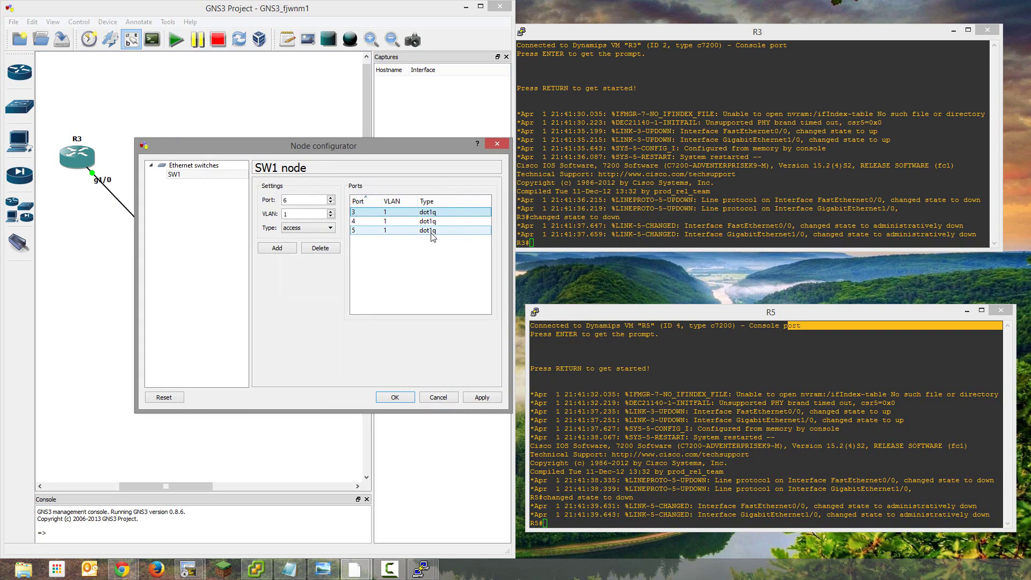
{"action": "left_click", "coordinate": [434, 224], "text": "shift"}
{"action": "left_click", "coordinate": [433, 223], "text": "ctrl"}
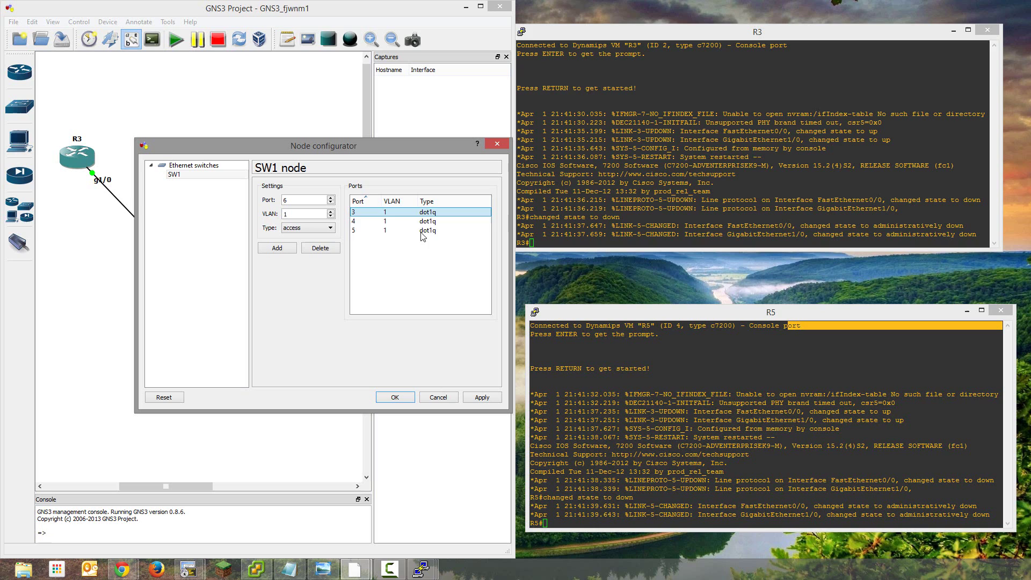
{"action": "left_click", "coordinate": [498, 144]}
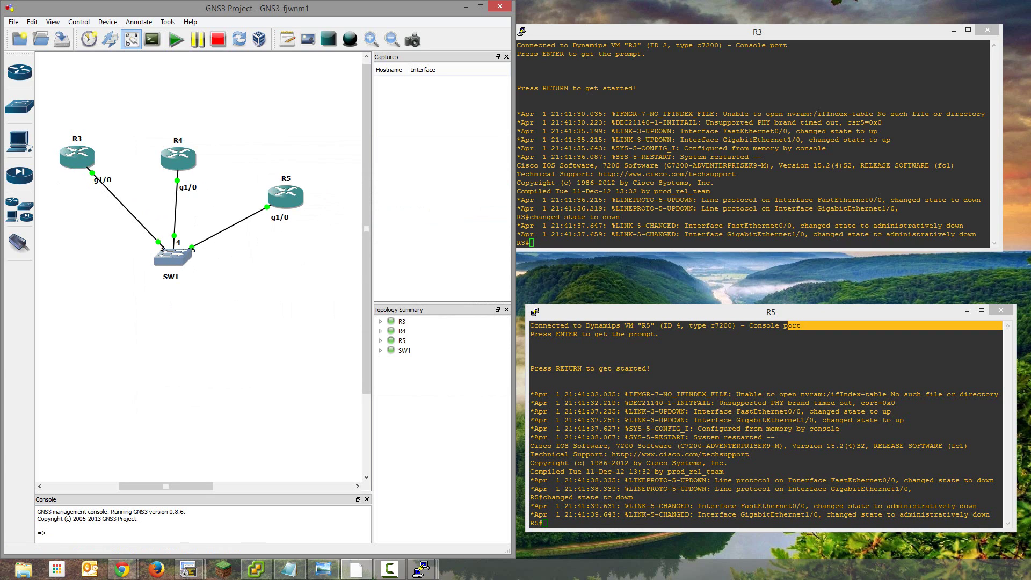
Step: Line up the R3, R4 and R5 consoles on the right and place the new Notepad at lower right
{"action": "left_click", "coordinate": [640, 213]}
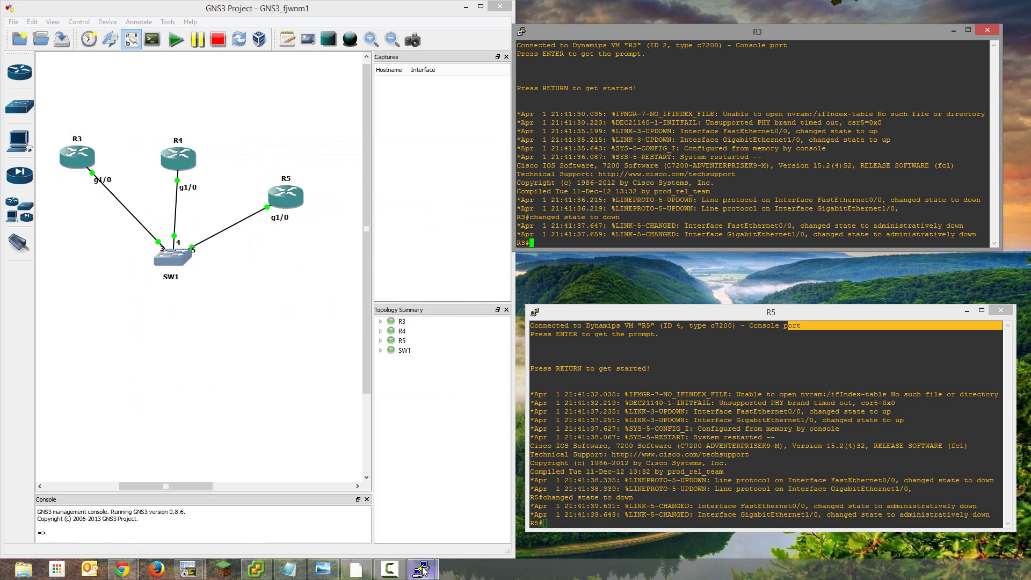
{"action": "left_click", "coordinate": [421, 568]}
{"action": "left_click", "coordinate": [540, 501]}
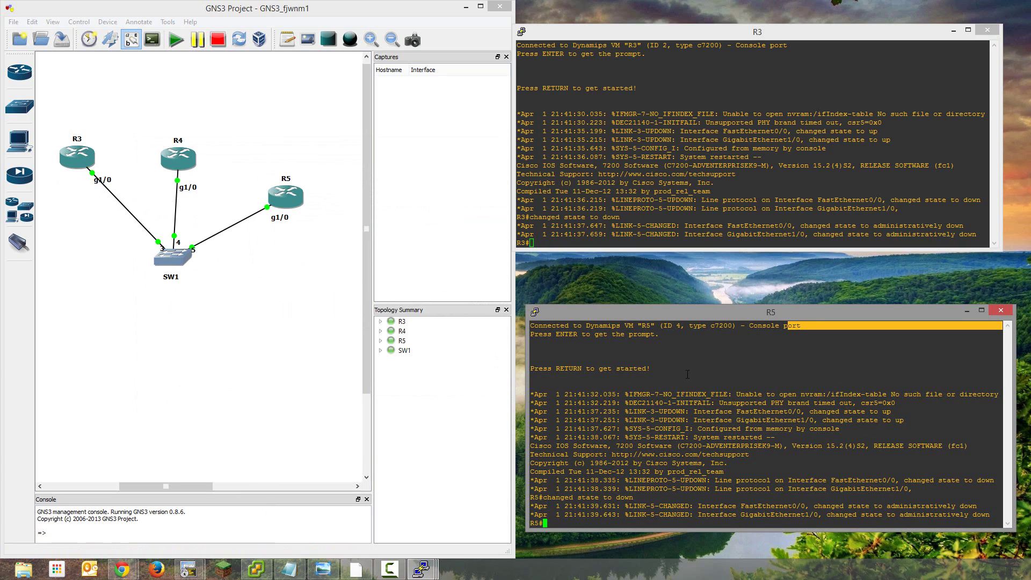
{"action": "left_click", "coordinate": [421, 568]}
{"action": "left_click", "coordinate": [418, 541]}
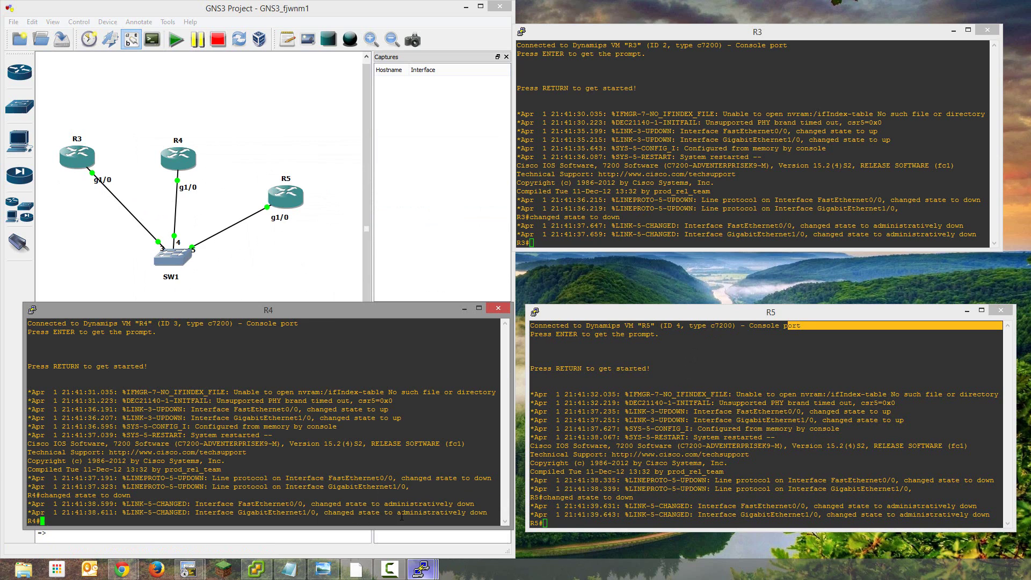
{"action": "left_click_drag", "start_coordinate": [336, 312], "coordinate": [837, 208]}
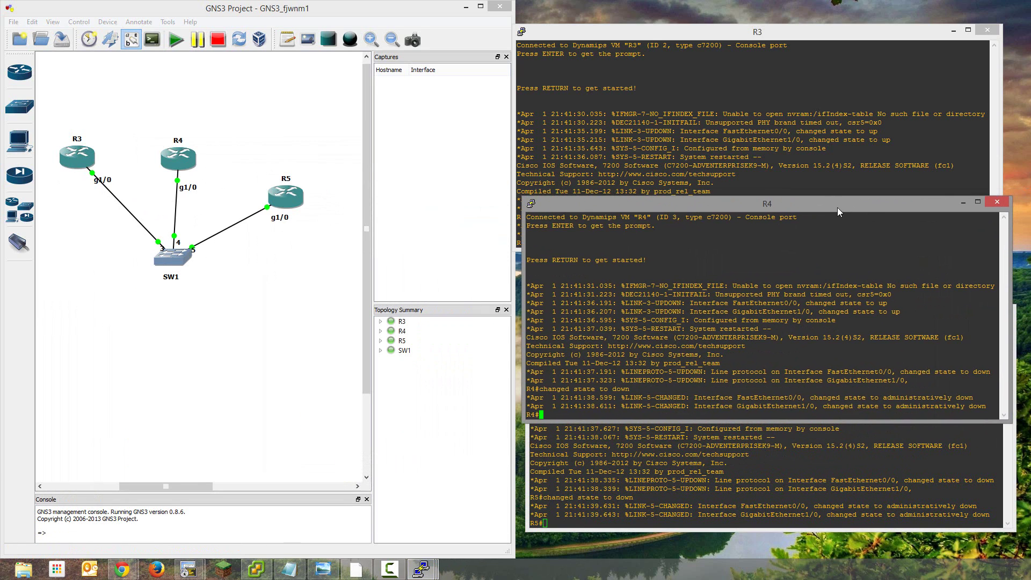
{"action": "left_click", "coordinate": [652, 41]}
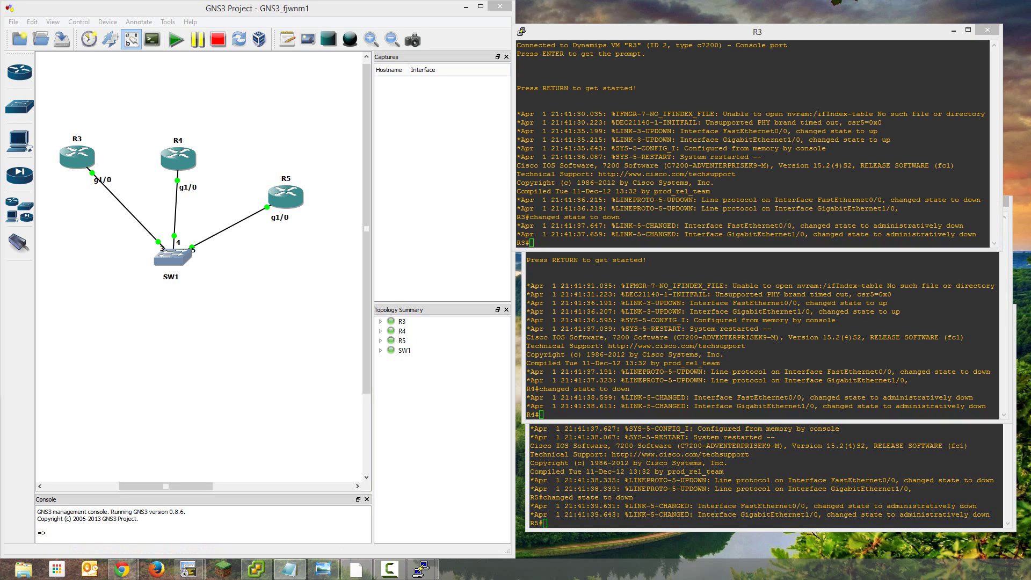
{"action": "left_click_drag", "start_coordinate": [290, 246], "coordinate": [408, 308]}
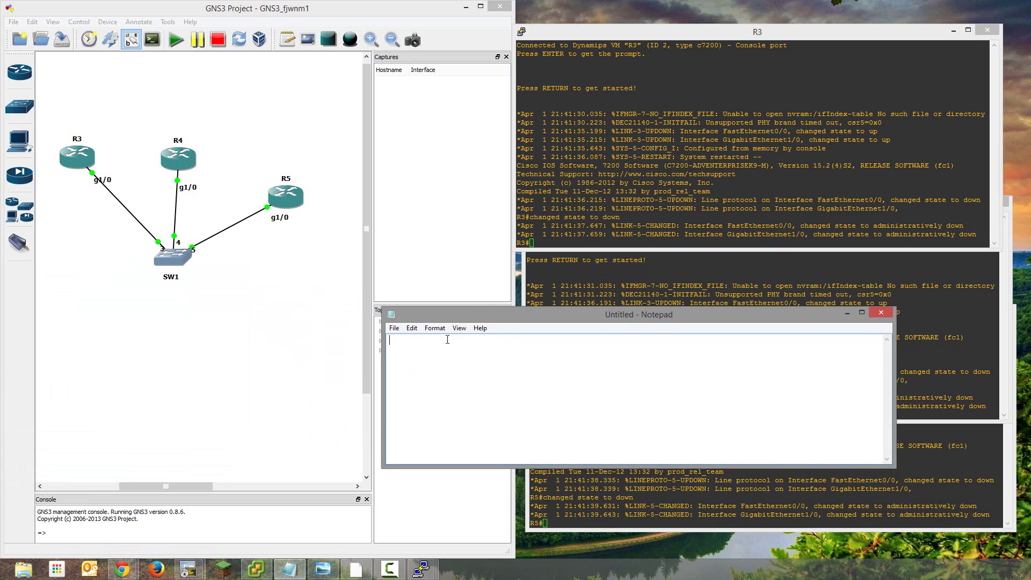
Step: Run sh ip int br on R3 to list its interfaces
{"action": "left_click", "coordinate": [648, 192]}
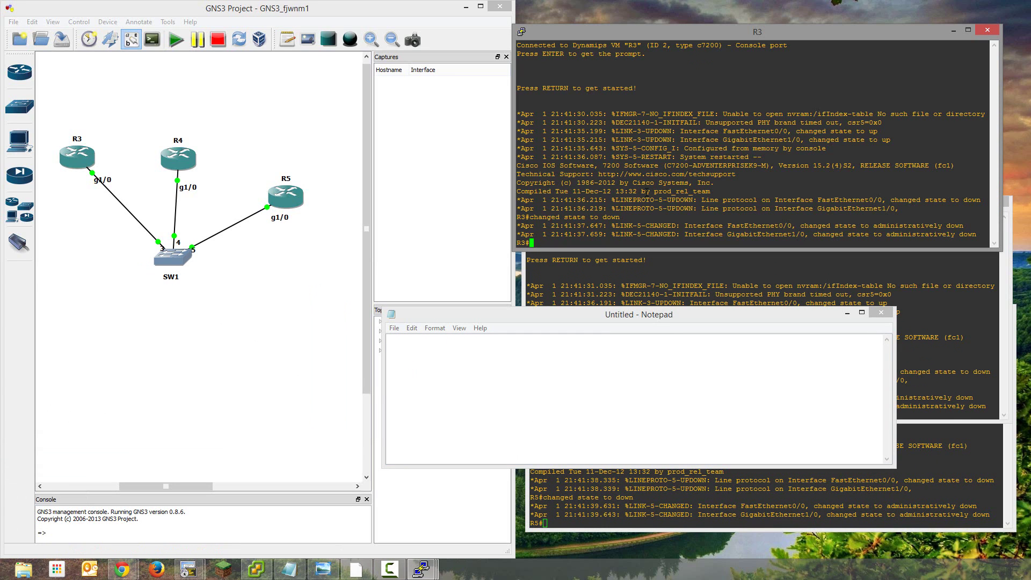
{"action": "type", "text": "s"}
{"action": "type", "text": "h ip int b"}
{"action": "type", "text": "r"}
{"action": "key", "text": "Return"}
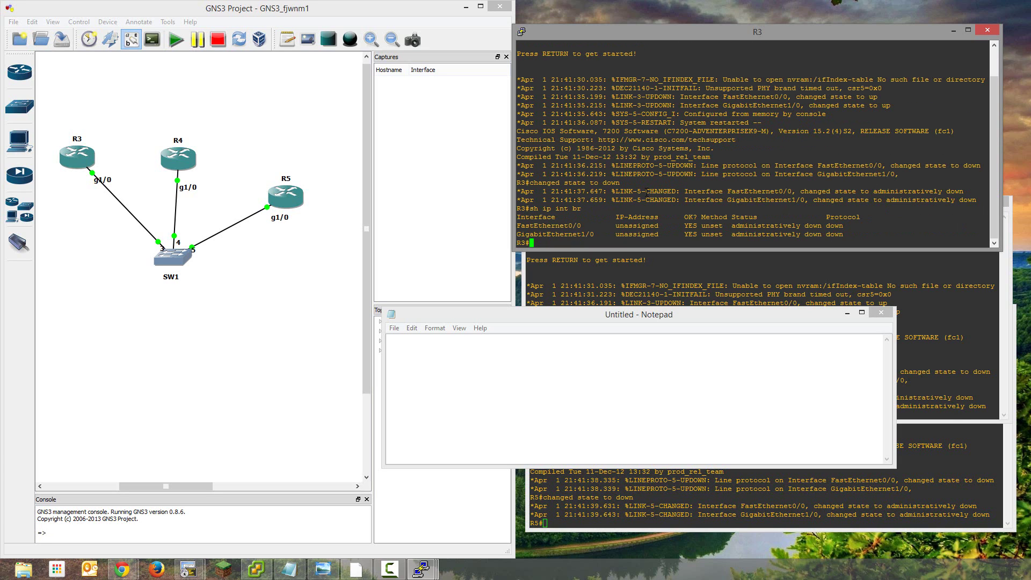
{"action": "key", "text": "Return"}
{"action": "key", "text": "Return"}
{"action": "key", "text": "Return"}
{"action": "key", "text": "Return"}
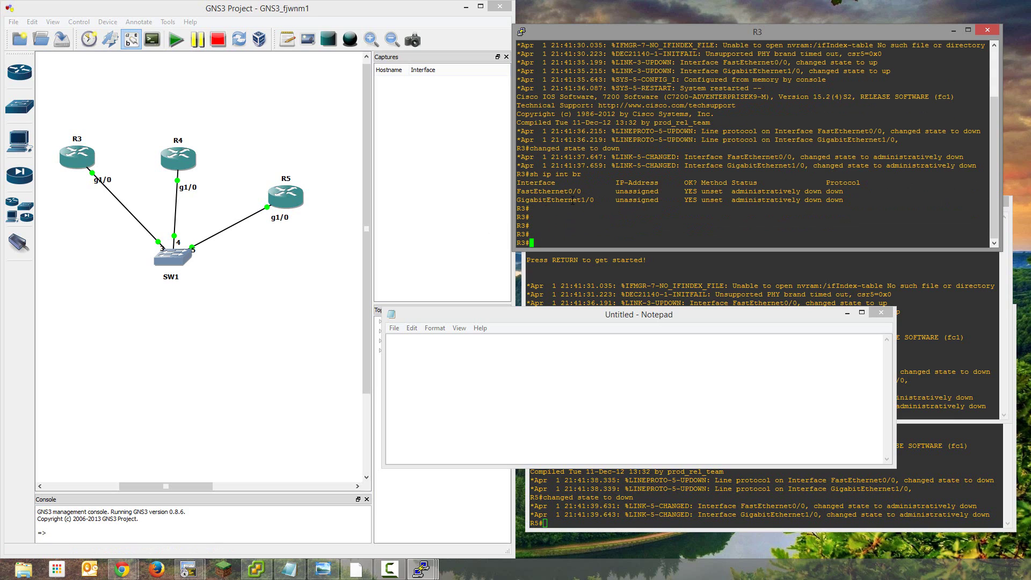
Step: Write 'conf t', 'int g1/0' and 'no shut' in Notepad and select all of it
{"action": "left_click", "coordinate": [524, 359]}
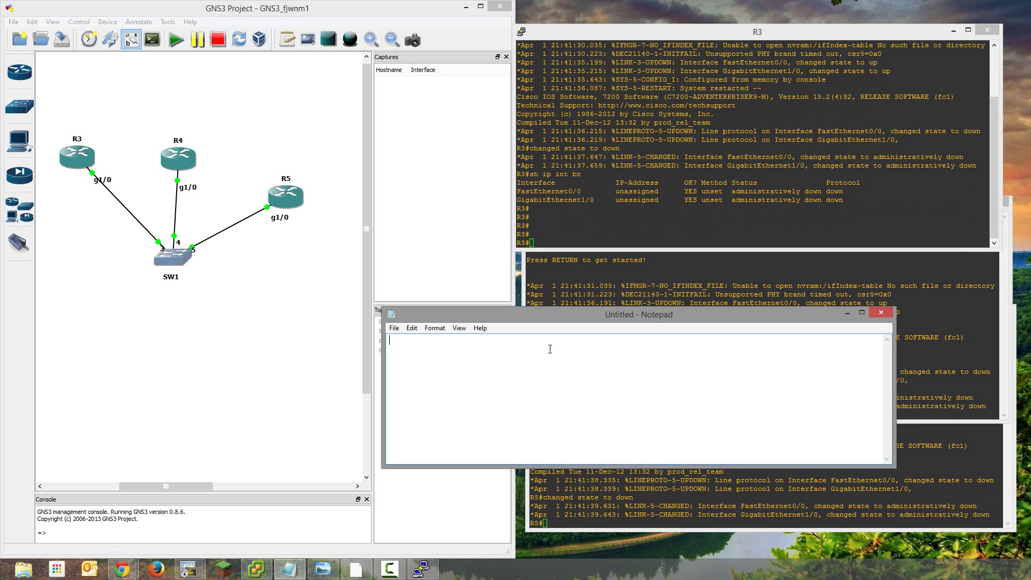
{"action": "type", "text": "conf t"}
{"action": "key", "text": "Return"}
{"action": "type", "text": "int g1/0"}
{"action": "key", "text": "Return"}
{"action": "type", "text": "no shut"}
{"action": "key", "text": "ctrl+a"}
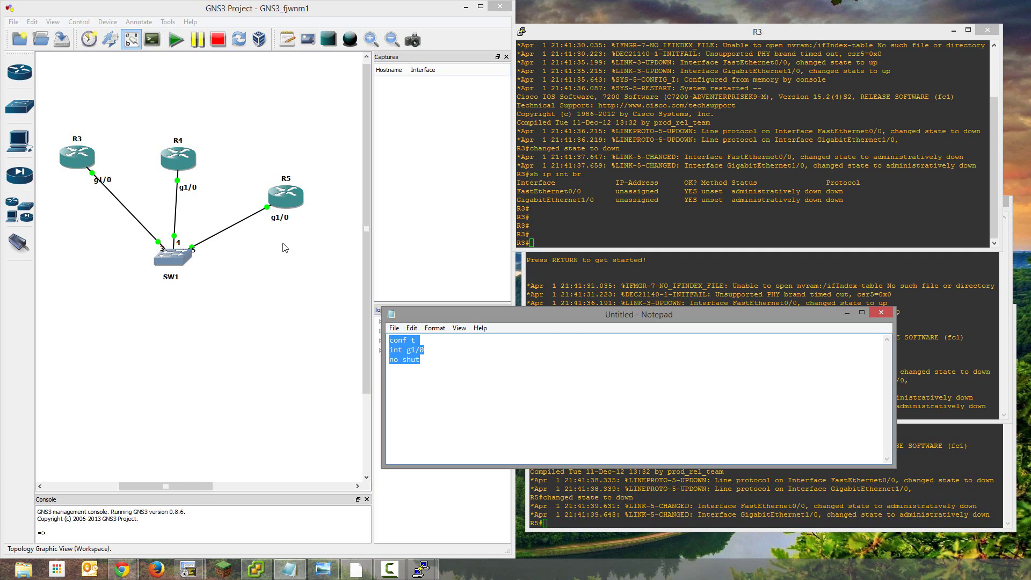
Step: Paste the no shut commands for g1/0 into the R3, R4 and R5 consoles
{"action": "left_click", "coordinate": [848, 173]}
{"action": "left_click_drag", "start_coordinate": [551, 311], "coordinate": [175, 350]}
{"action": "key", "text": "alt+Tab"}
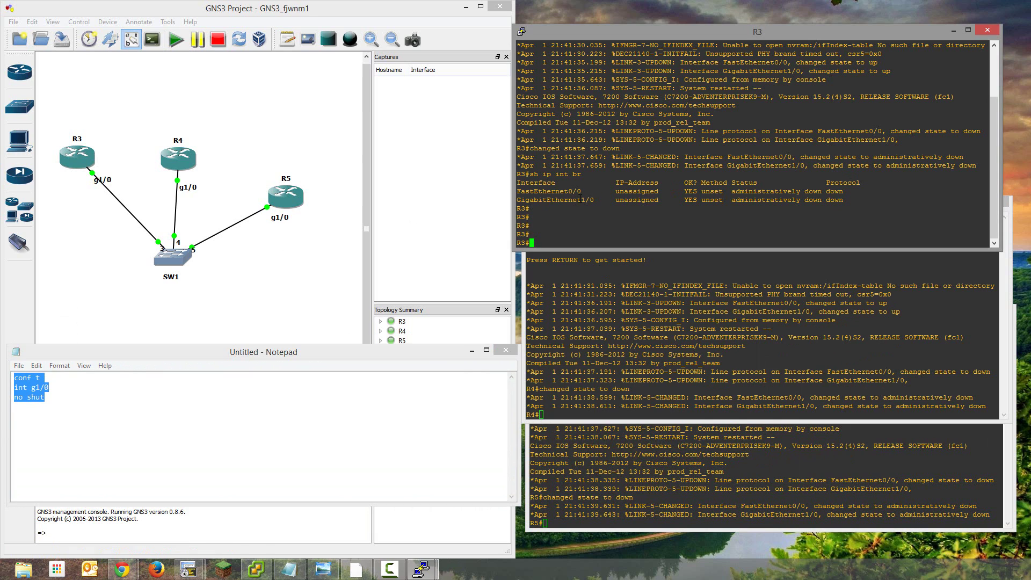
{"action": "type", "text": "conf t int g1/0 no shut"}
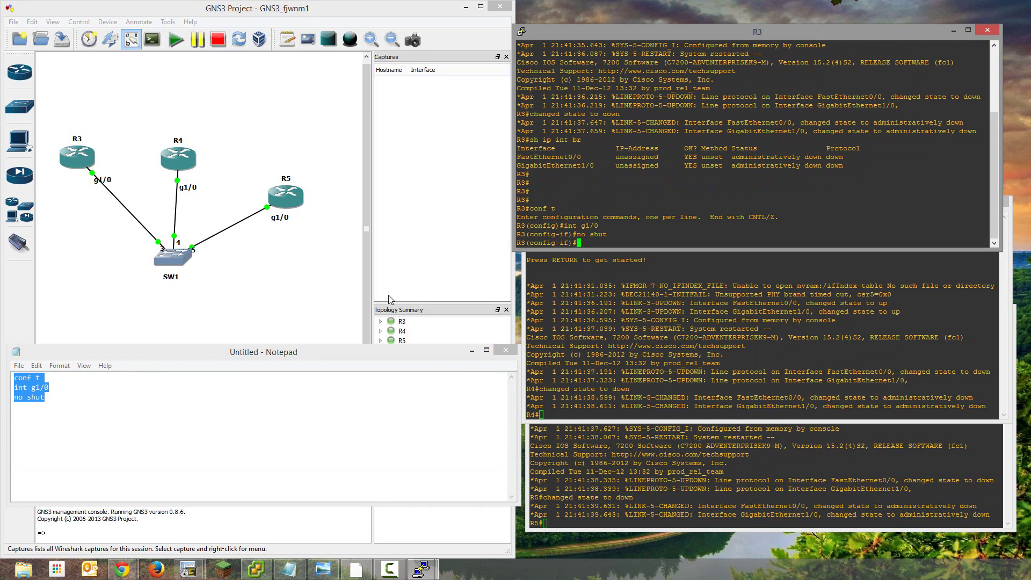
{"action": "left_click", "coordinate": [568, 363]}
{"action": "type", "text": "conf t int g1/0 no shut"}
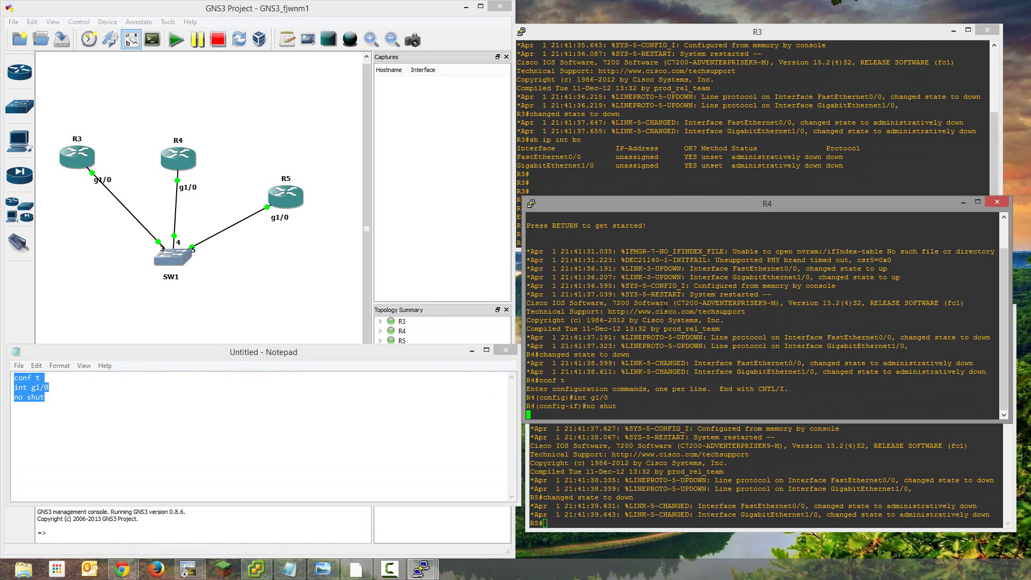
{"action": "left_click", "coordinate": [752, 468]}
{"action": "type", "text": "conf t int g1/0 no shut"}
Step: Exit configuration on R3 and run sh ip int br to confirm g1/0 is up/up
{"action": "left_click", "coordinate": [608, 168]}
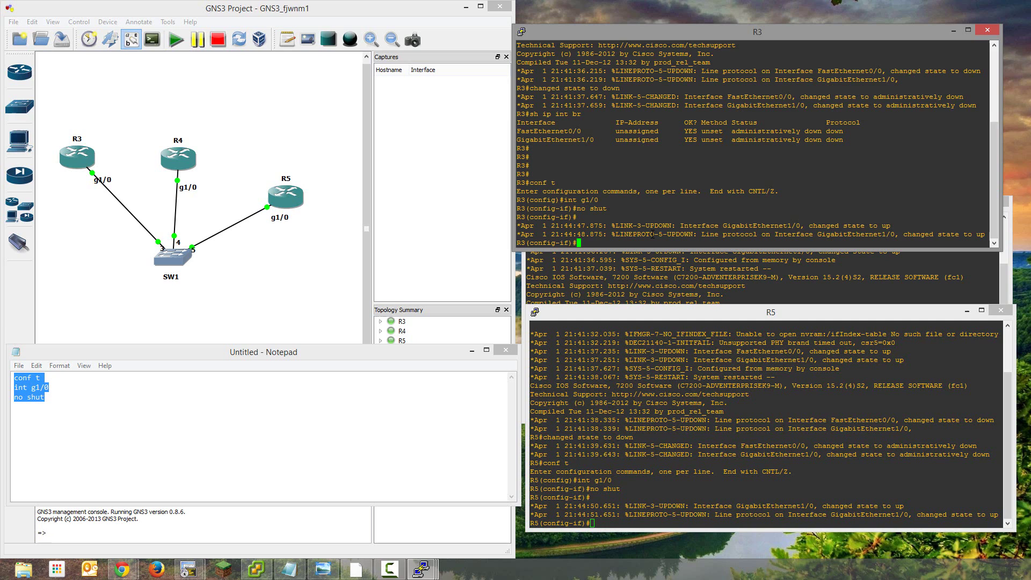
{"action": "type", "text": "end"}
{"action": "key", "text": "Return"}
{"action": "key", "text": "Return"}
{"action": "key", "text": "Return"}
{"action": "type", "text": "sh ip int "}
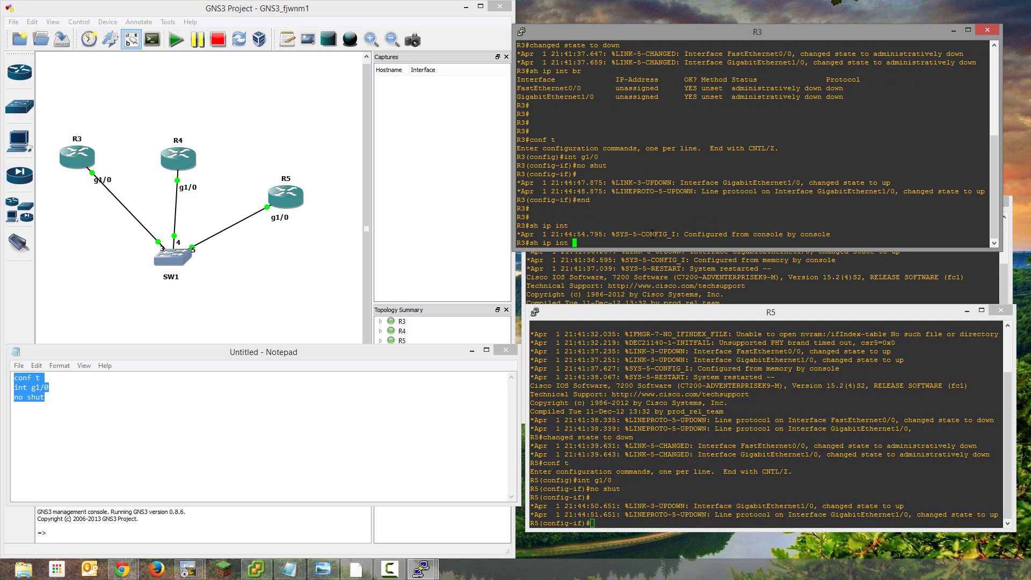
{"action": "type", "text": "br"}
{"action": "key", "text": "Return"}
{"action": "left_click_drag", "start_coordinate": [569, 238], "coordinate": [663, 226]}
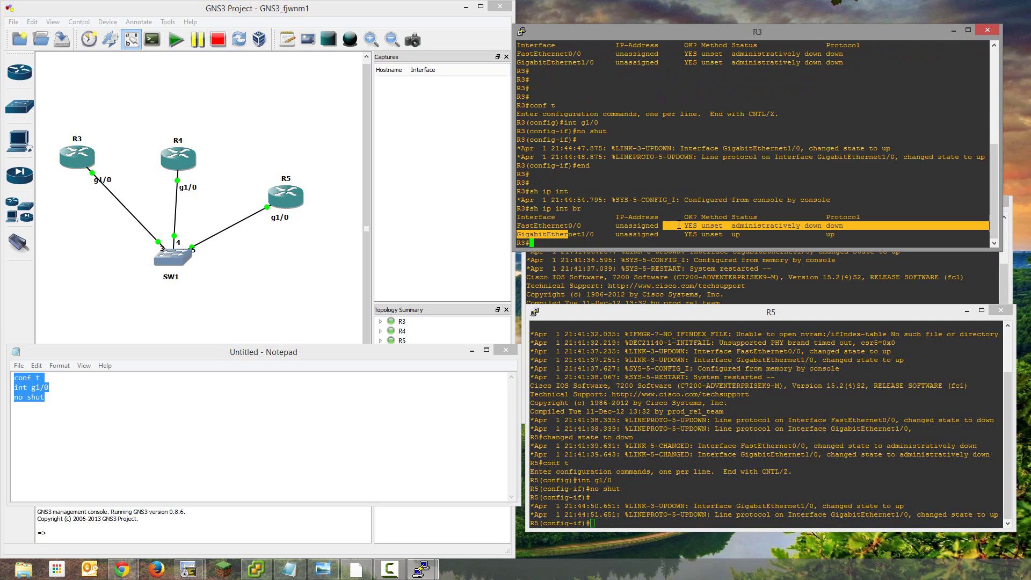
{"action": "left_click", "coordinate": [680, 235]}
{"action": "left_click", "coordinate": [627, 270]}
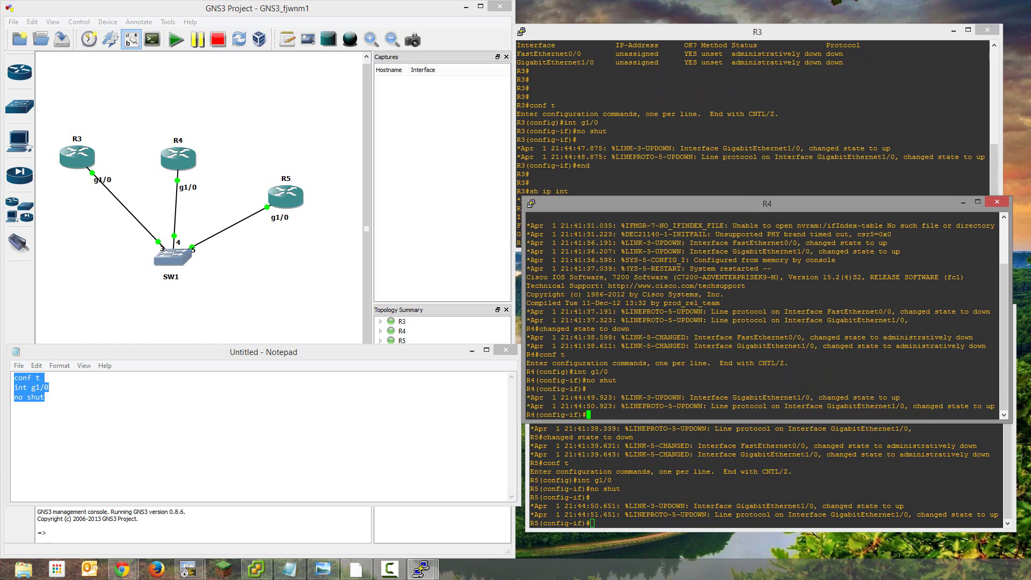
{"action": "left_click", "coordinate": [616, 460]}
{"action": "left_click", "coordinate": [609, 157]}
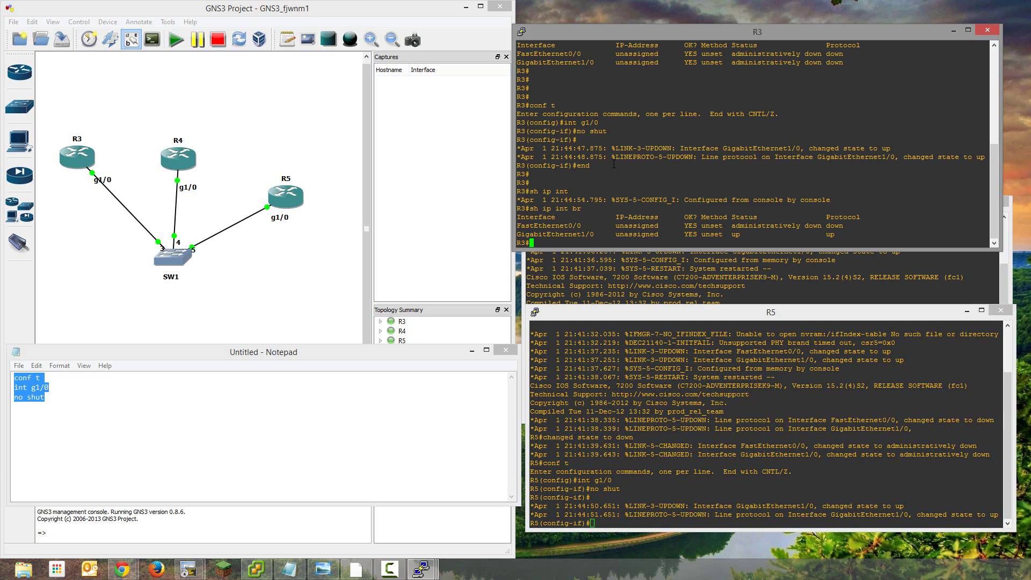
Step: On R3, enter configuration mode and create subinterface g1/0.34
{"action": "type", "text": "conf t"}
{"action": "key", "text": "Return"}
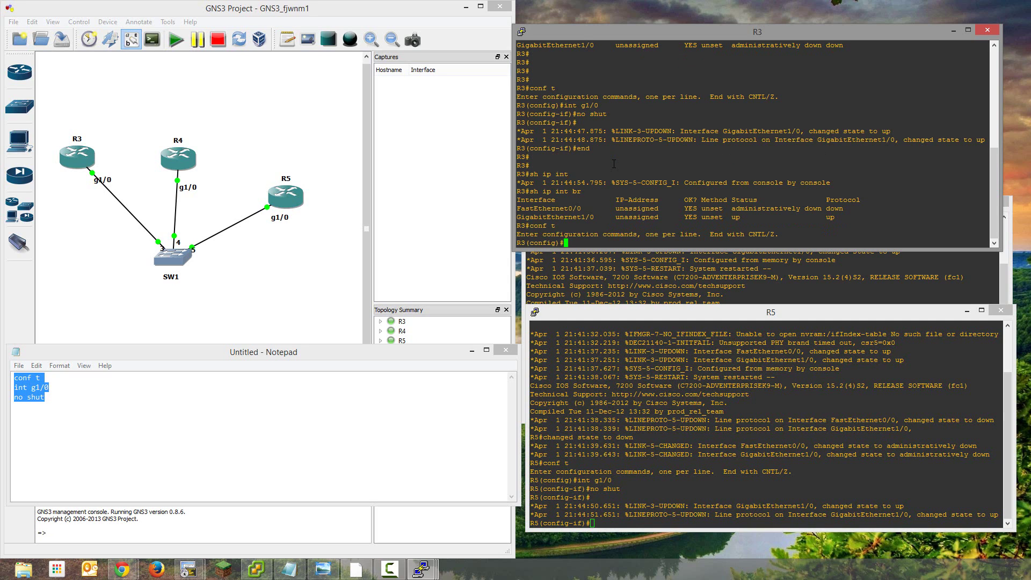
{"action": "type", "text": "int g1/0.10"}
{"action": "key", "text": "alt+Tab"}
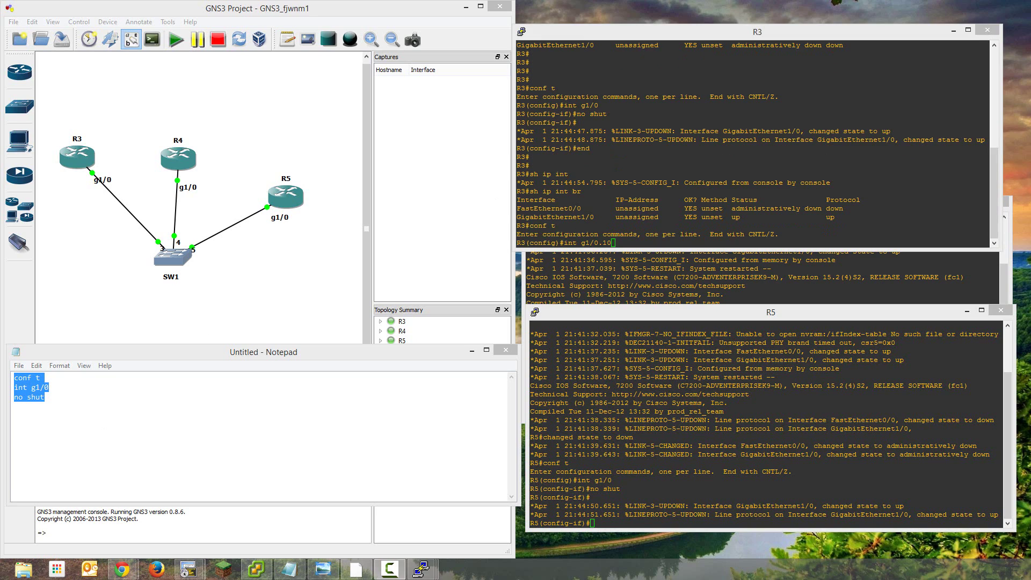
{"action": "key", "text": "alt+Tab"}
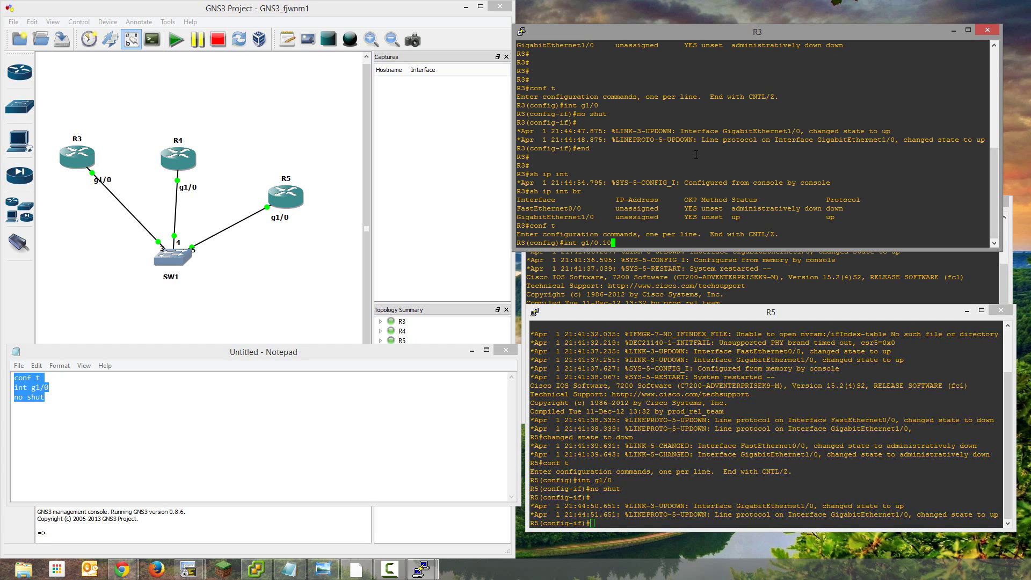
{"action": "key", "text": "BackSpace"}
{"action": "key", "text": "BackSpace"}
{"action": "type", "text": "34"}
{"action": "key", "text": "Return"}
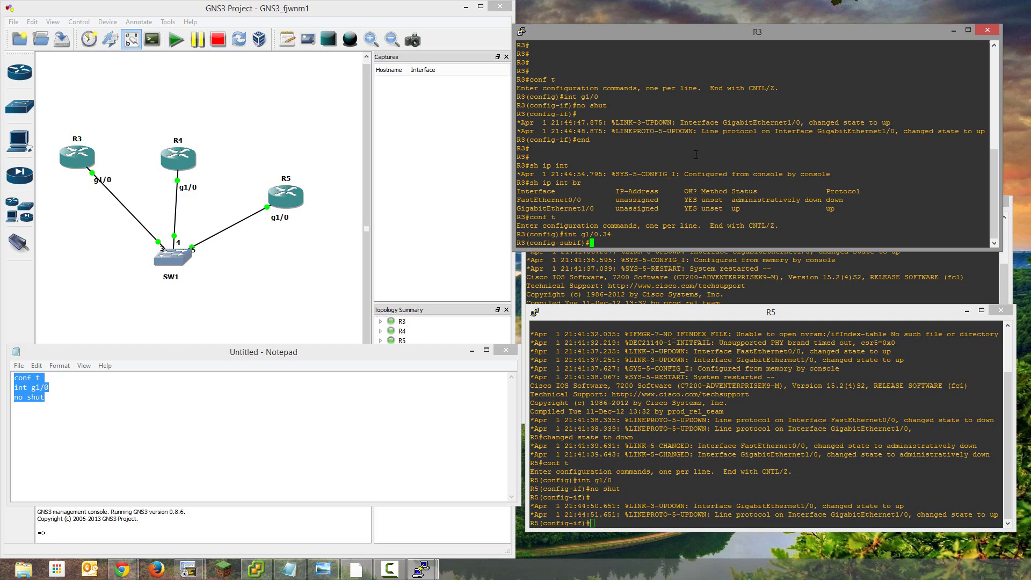
Step: Set encapsulation dot1Q 34 on R3's g1/0.34
{"action": "type", "text": "en"}
{"action": "key", "text": "Tab"}
{"action": "type", "text": "do"}
{"action": "key", "text": "Tab"}
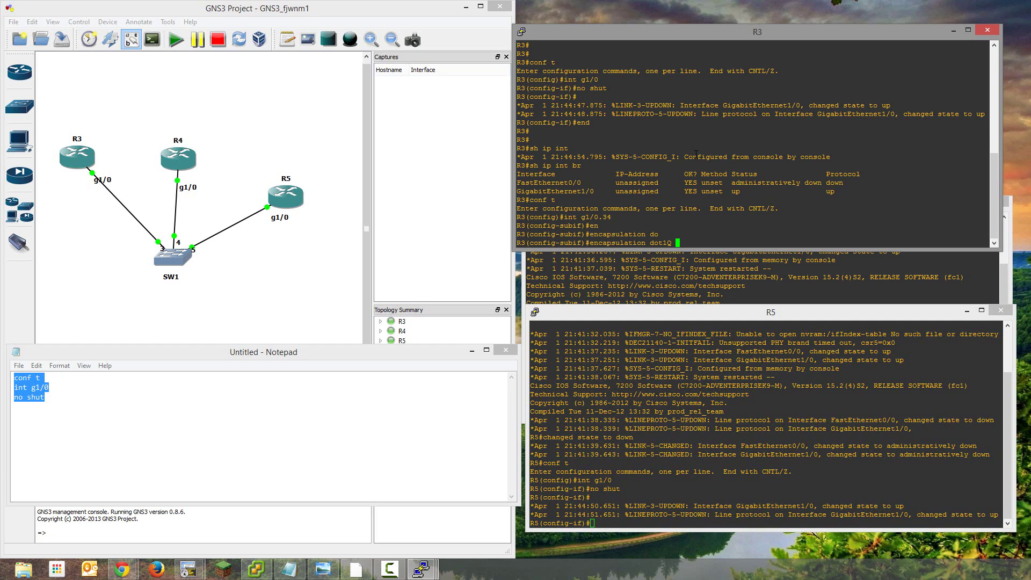
{"action": "type", "text": "34"}
{"action": "key", "text": "Return"}
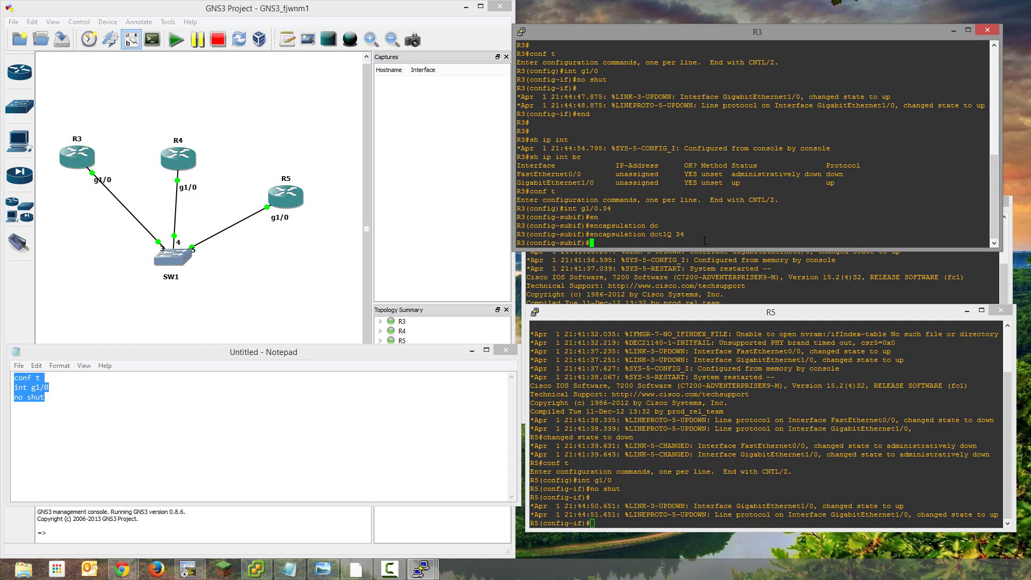
Step: Exit configuration and run sh ip int br to check g1/0.34 is up/up
{"action": "type", "text": "end"}
{"action": "key", "text": "Return"}
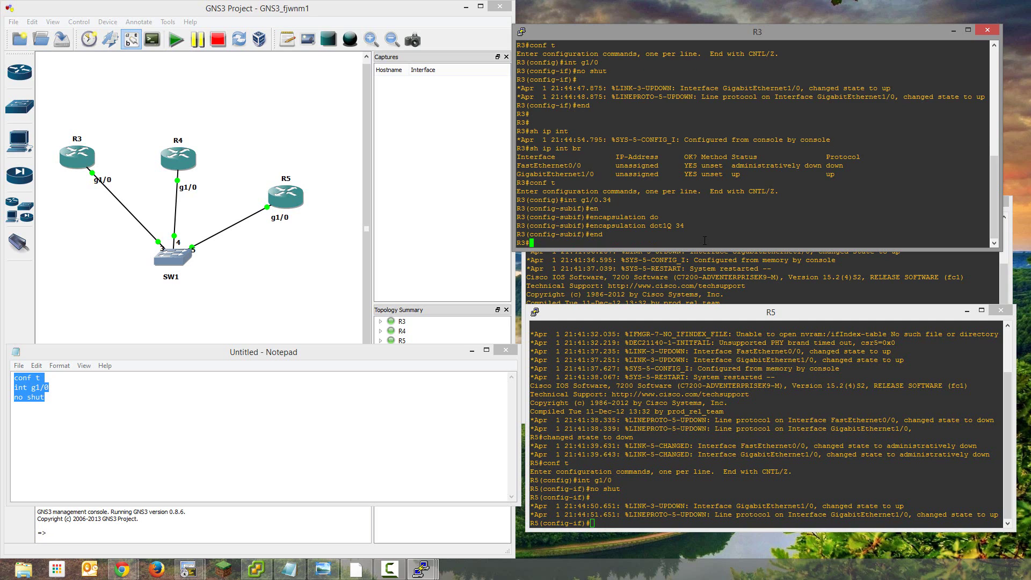
{"action": "key", "text": "Up"}
{"action": "key", "text": "Up"}
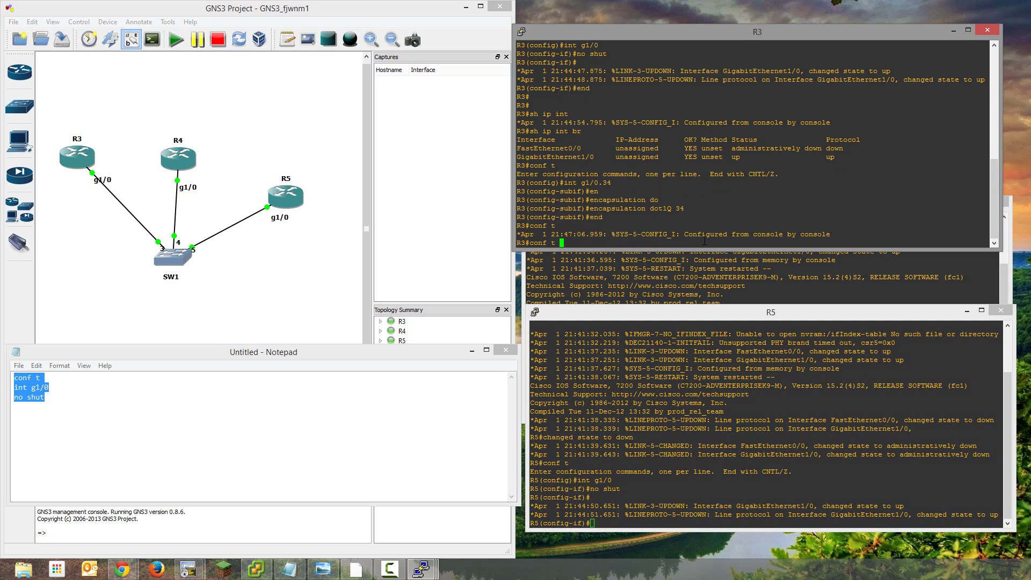
{"action": "key", "text": "Return"}
{"action": "key", "text": "Return"}
{"action": "key", "text": "Return"}
{"action": "key", "text": "Return"}
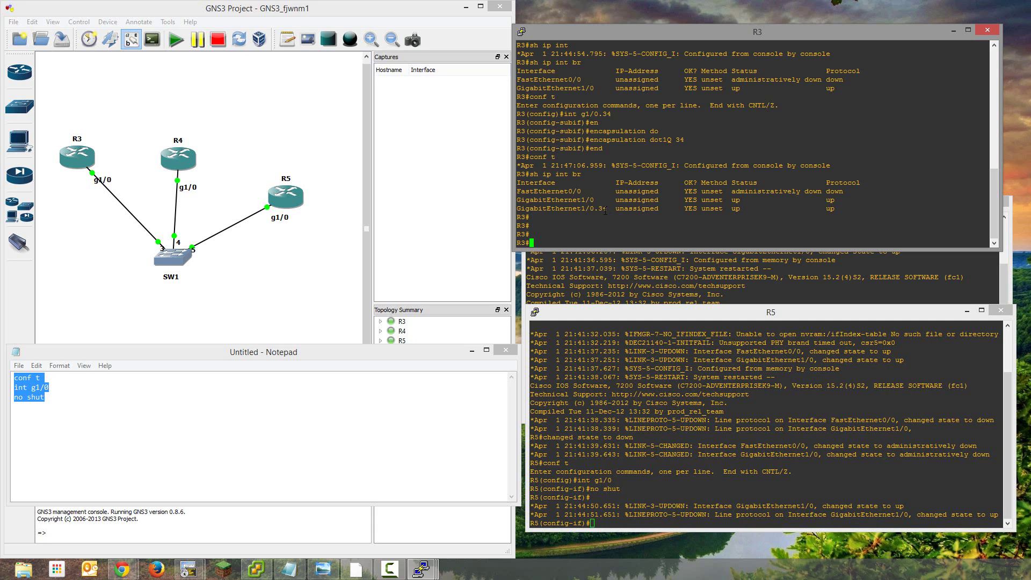
Step: On the R4 console, create int g1/0.34 and apply encapsulation dot1Q 34
{"action": "left_click", "coordinate": [600, 269]}
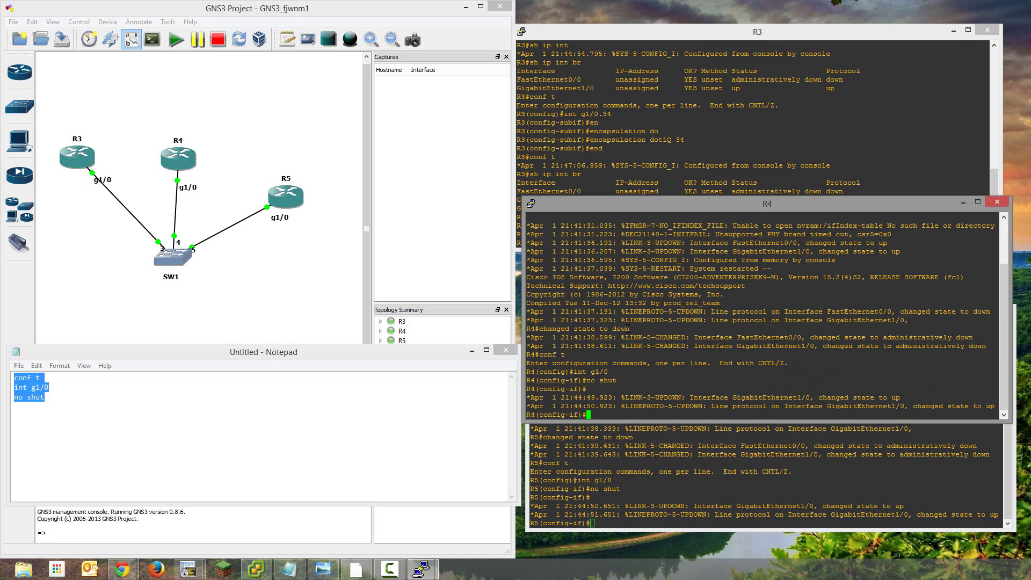
{"action": "type", "text": "int g1/0.34"}
{"action": "key", "text": "Return"}
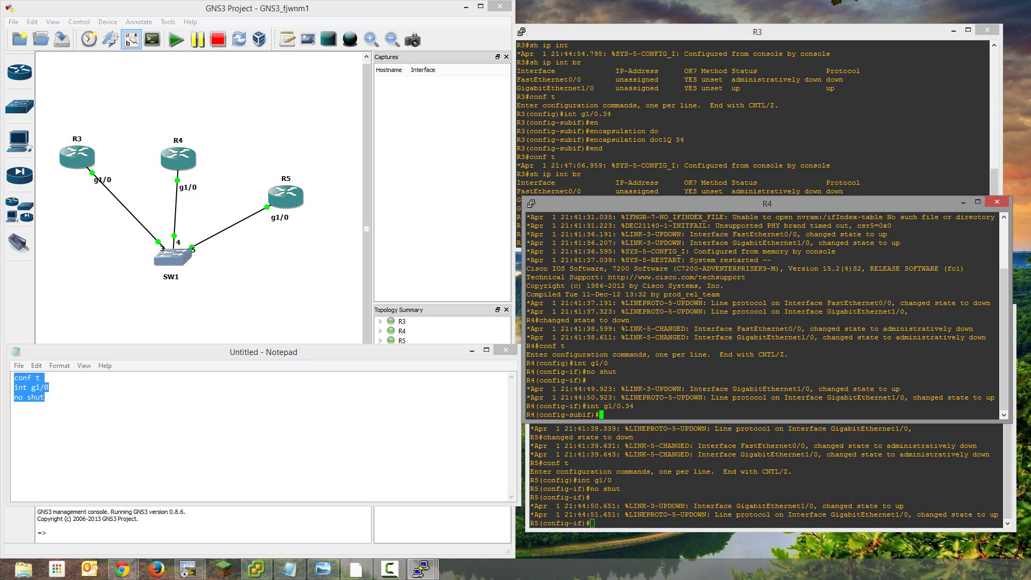
{"action": "type", "text": "en"}
{"action": "key", "text": "Return"}
{"action": "type", "text": "encapsulation do"}
{"action": "key", "text": "Tab"}
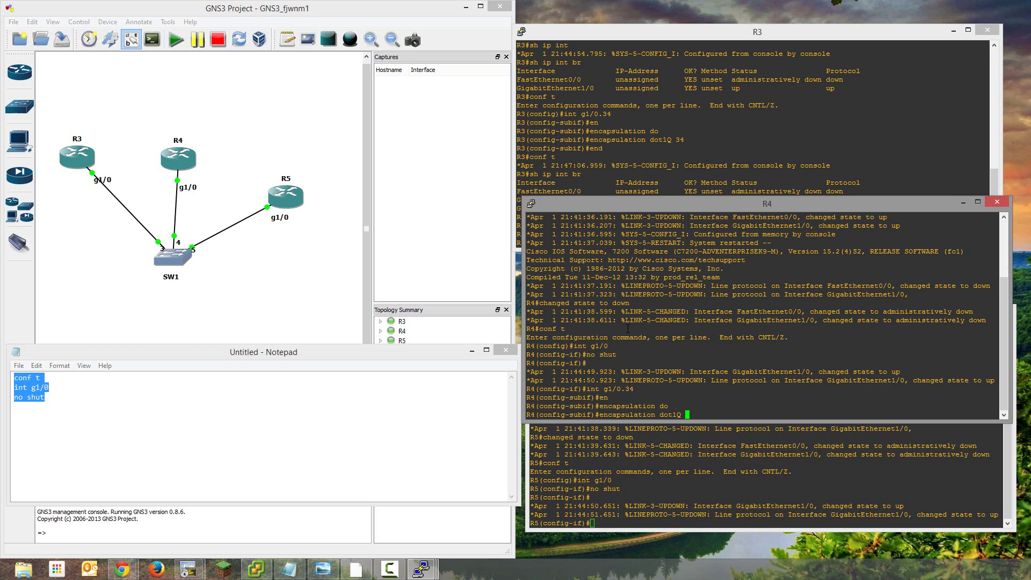
{"action": "type", "text": "34"}
{"action": "key", "text": "Return"}
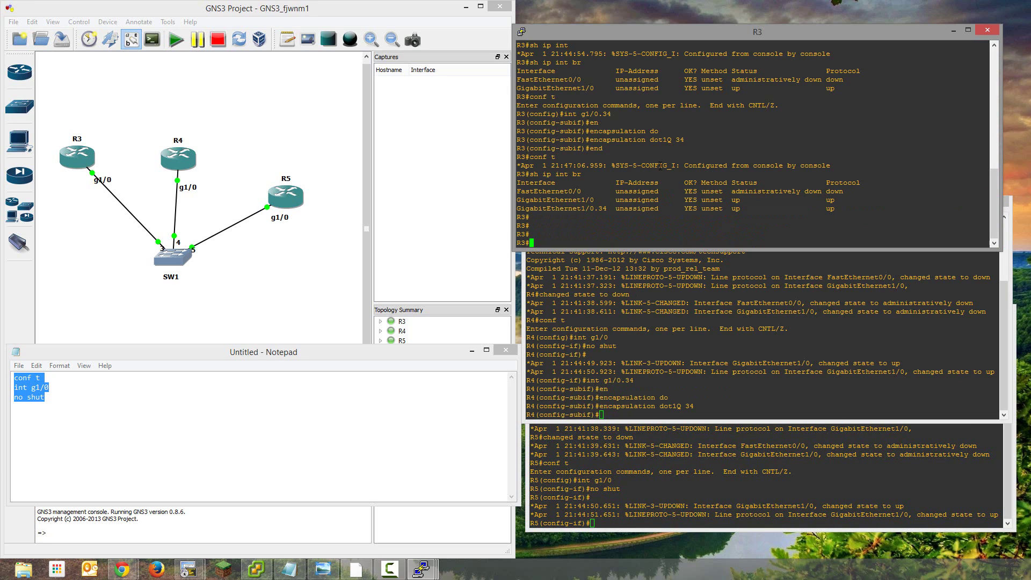
Step: On R3, give g1/0.34 the address 34.34.34.3 255.255.255.0
{"action": "left_click", "coordinate": [646, 196]}
{"action": "left_click", "coordinate": [631, 336]}
{"action": "left_click", "coordinate": [621, 148]}
{"action": "type", "text": "conf t"}
{"action": "key", "text": "Return"}
{"action": "type", "text": "int g"}
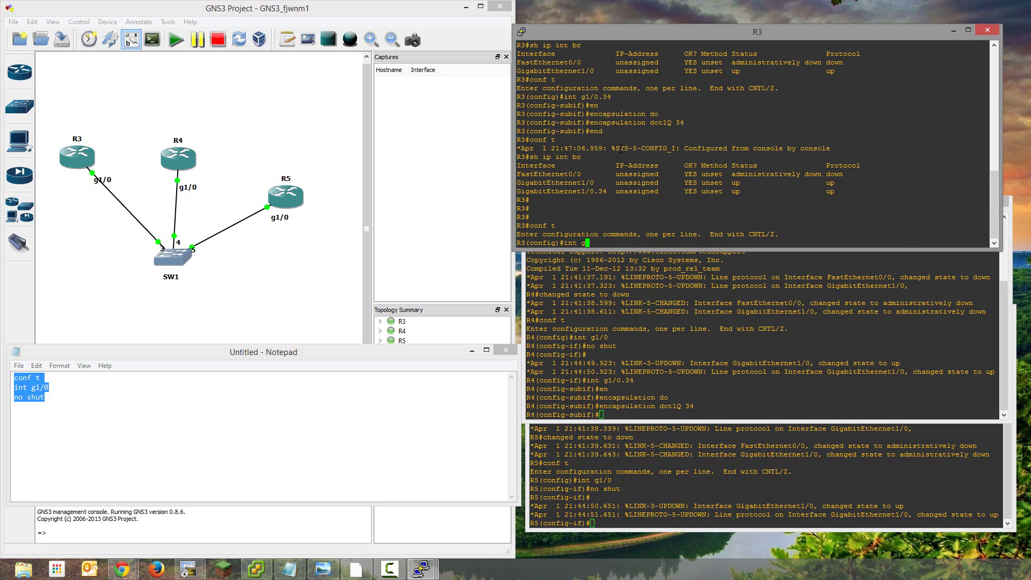
{"action": "type", "text": "1."}
{"action": "type", "text": "0."}
{"action": "type", "text": "34"}
{"action": "key", "text": "Return"}
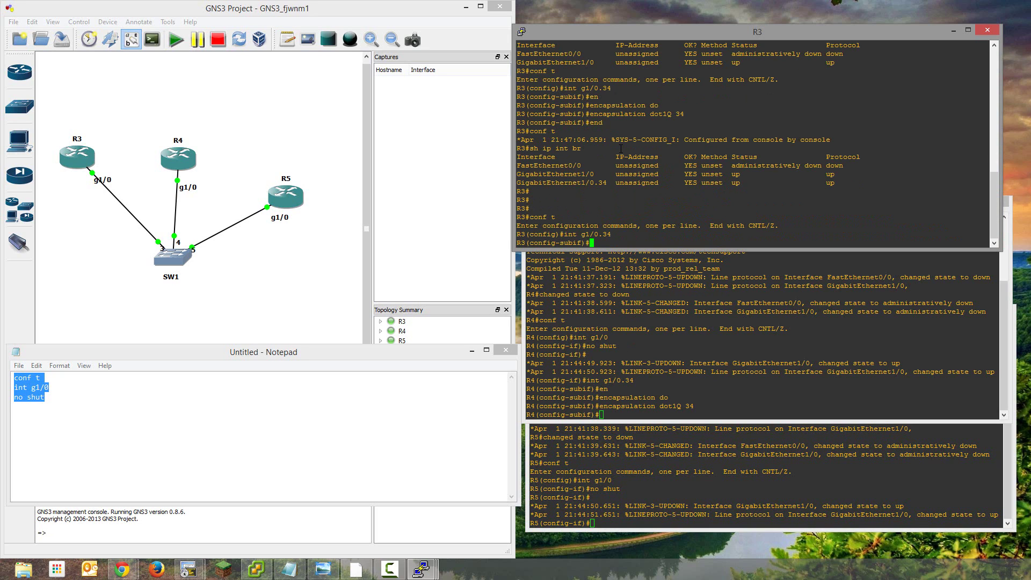
{"action": "type", "text": "ip add 34.34.34.3 255.255.255.0"}
{"action": "key", "text": "Return"}
{"action": "type", "text": "no shtu"}
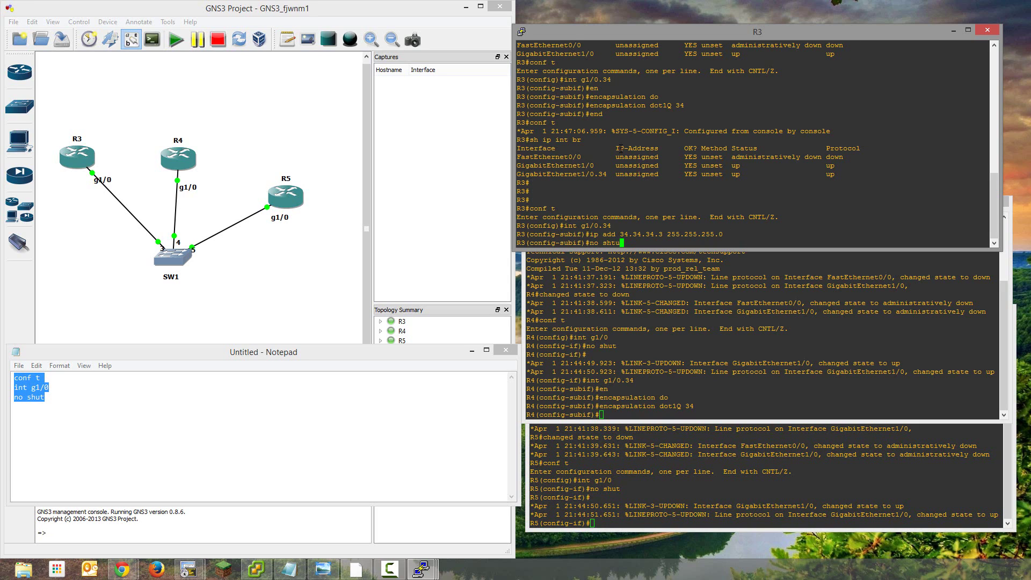
{"action": "key", "text": "Return"}
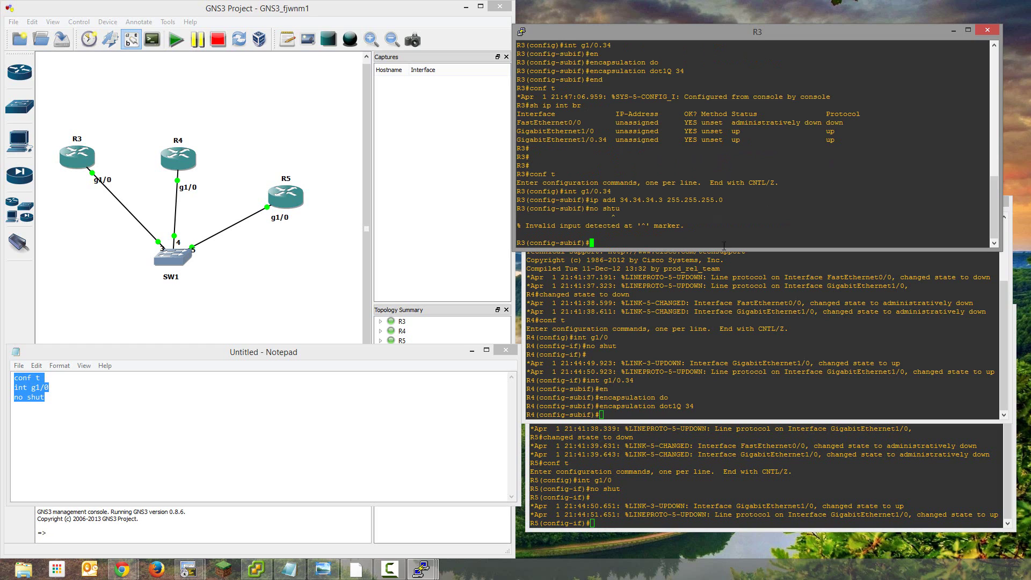
Step: Address R4's g1/0.34 as 34.34.34.4 255.255.255.0 and exit configuration mode
{"action": "left_click", "coordinate": [718, 304]}
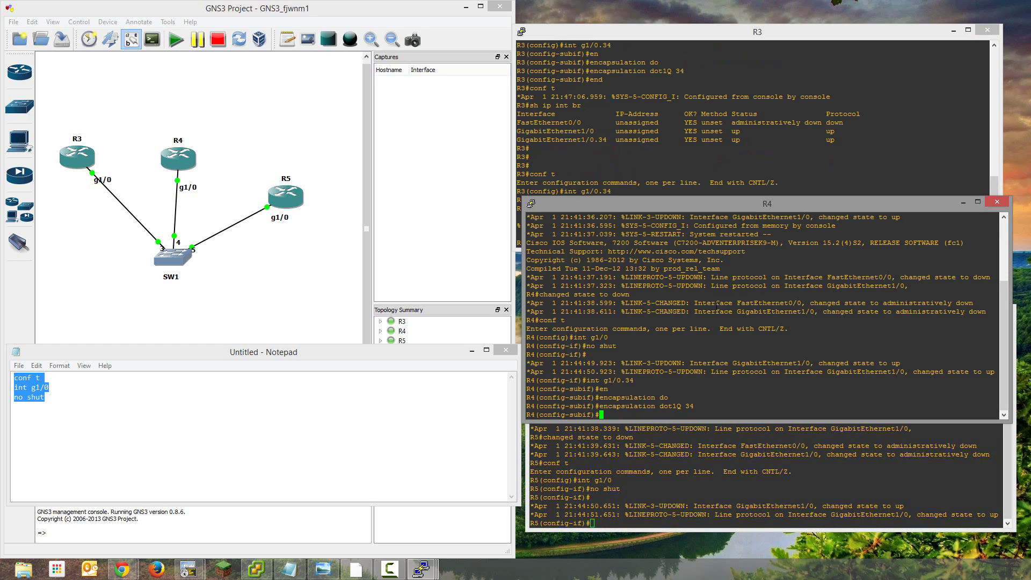
{"action": "type", "text": "ip a"}
{"action": "type", "text": "dd "}
{"action": "type", "text": "34.34.34.4 "}
{"action": "type", "text": "255.255.255"}
{"action": "type", "text": ".2"}
{"action": "key", "text": "Return"}
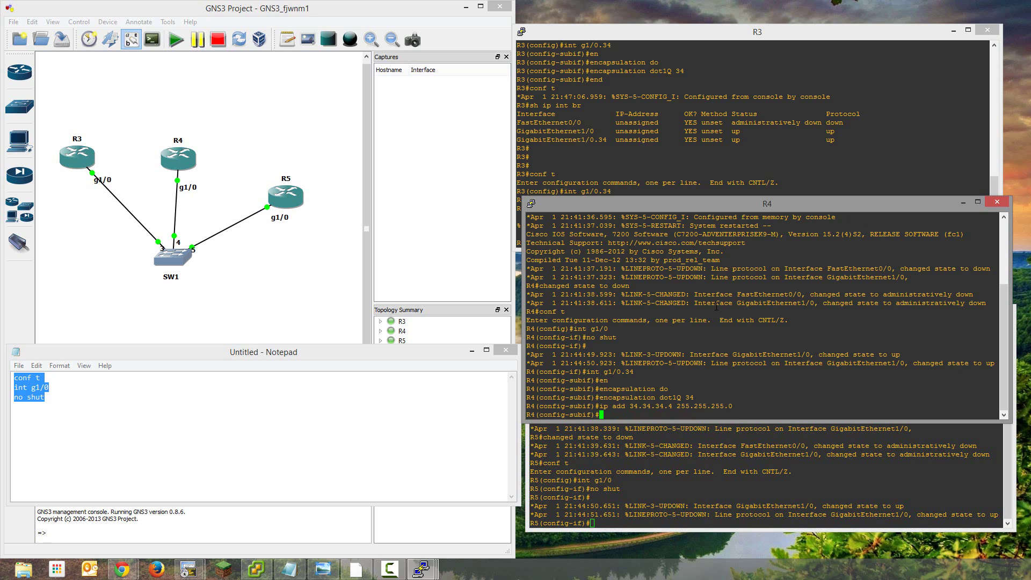
{"action": "type", "text": "end"}
{"action": "key", "text": "Return"}
{"action": "key", "text": "Return"}
{"action": "key", "text": "Return"}
{"action": "left_click", "coordinate": [682, 183]}
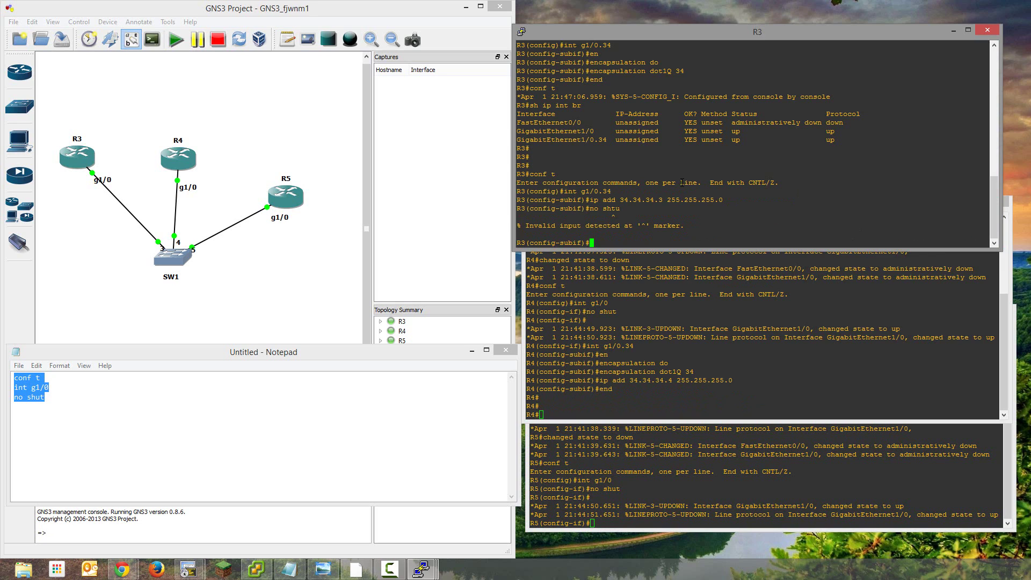
Step: Exit configuration on R3 and rerun sh ip int br
{"action": "type", "text": "end"}
{"action": "key", "text": "Return"}
{"action": "key", "text": "Return"}
{"action": "key", "text": "Return"}
{"action": "key", "text": "Return"}
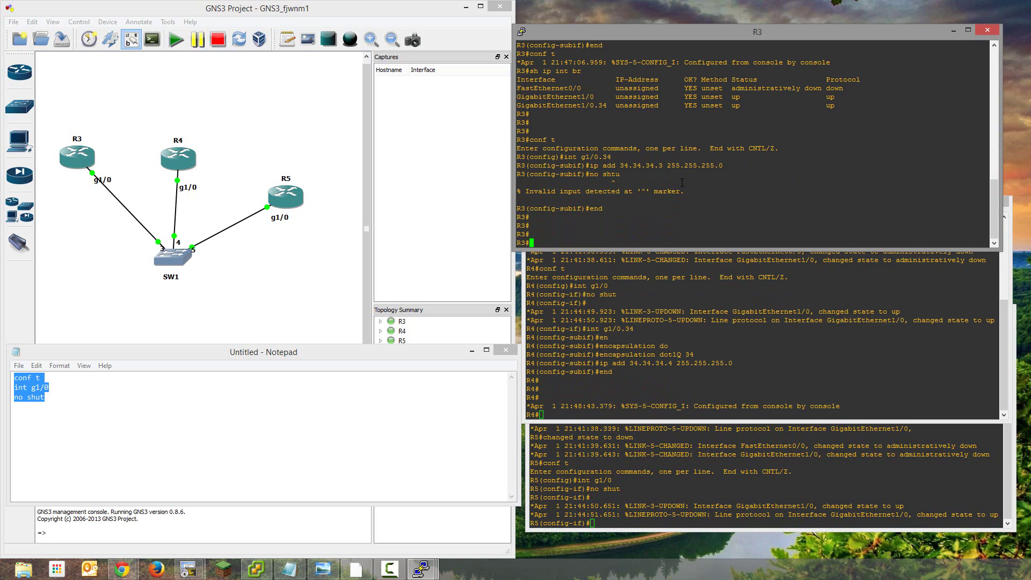
{"action": "type", "text": "s ip"}
{"action": "key", "text": "BackSpace"}
{"action": "key", "text": "BackSpace"}
{"action": "key", "text": "BackSpace"}
{"action": "key", "text": "BackSpace"}
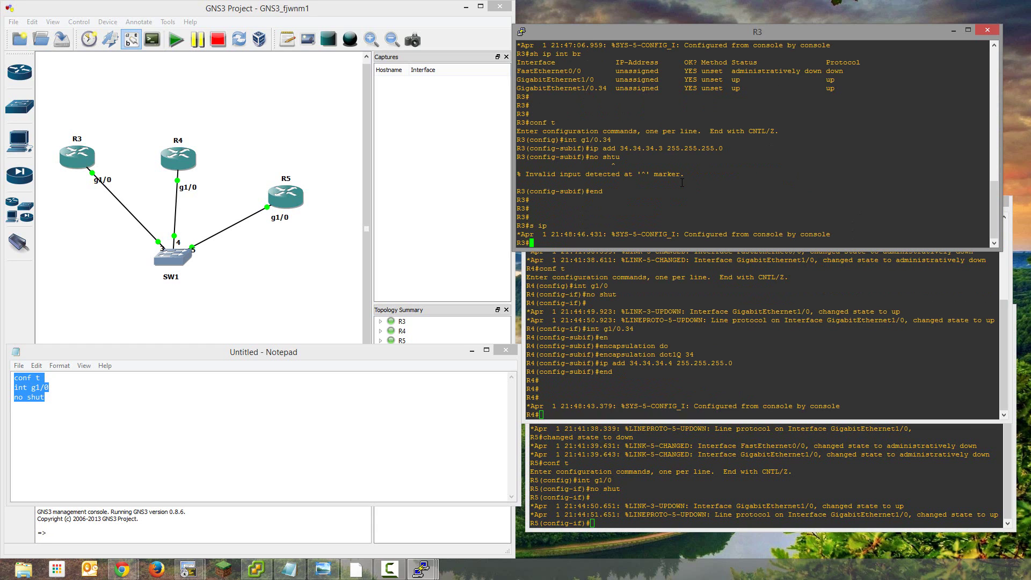
{"action": "type", "text": "conf t"}
{"action": "key", "text": "Up"}
{"action": "key", "text": "Up"}
{"action": "key", "text": "Return"}
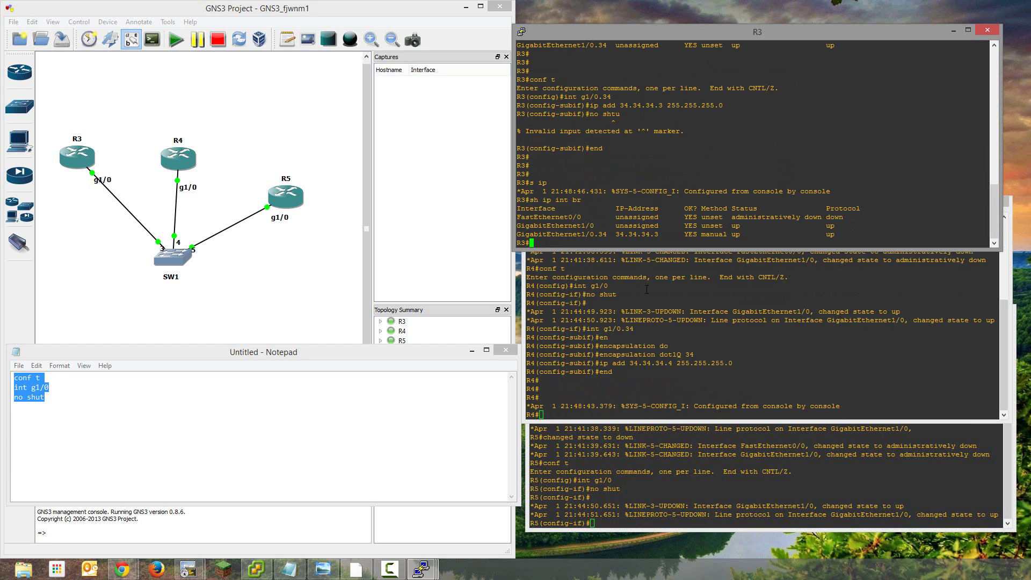
Step: Ping 34.34.34.4 twice from R3 and 34.34.34.3 from R4
{"action": "type", "text": "ping 34.34.34.4"}
{"action": "key", "text": "Return"}
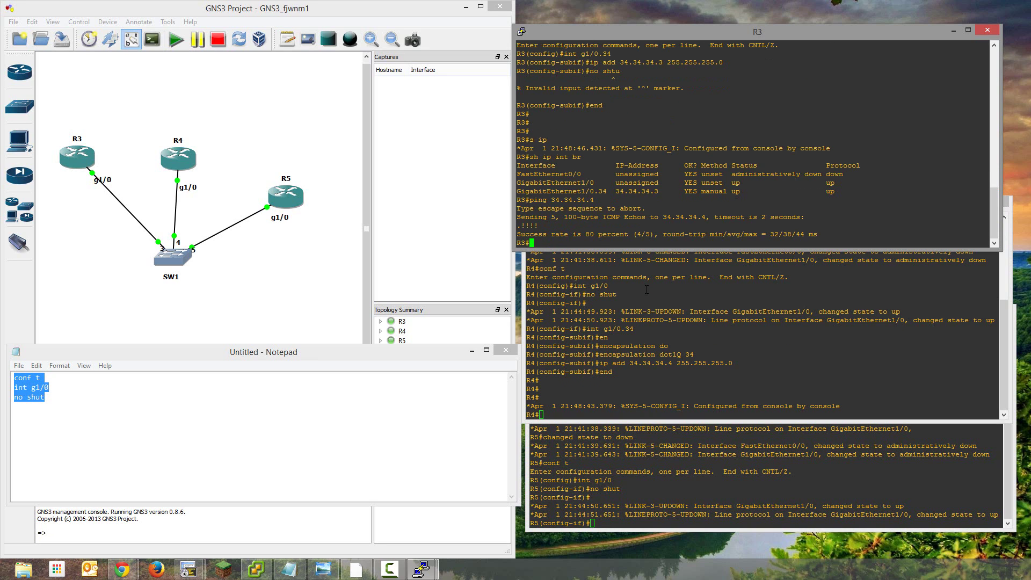
{"action": "key", "text": "Up"}
{"action": "key", "text": "Return"}
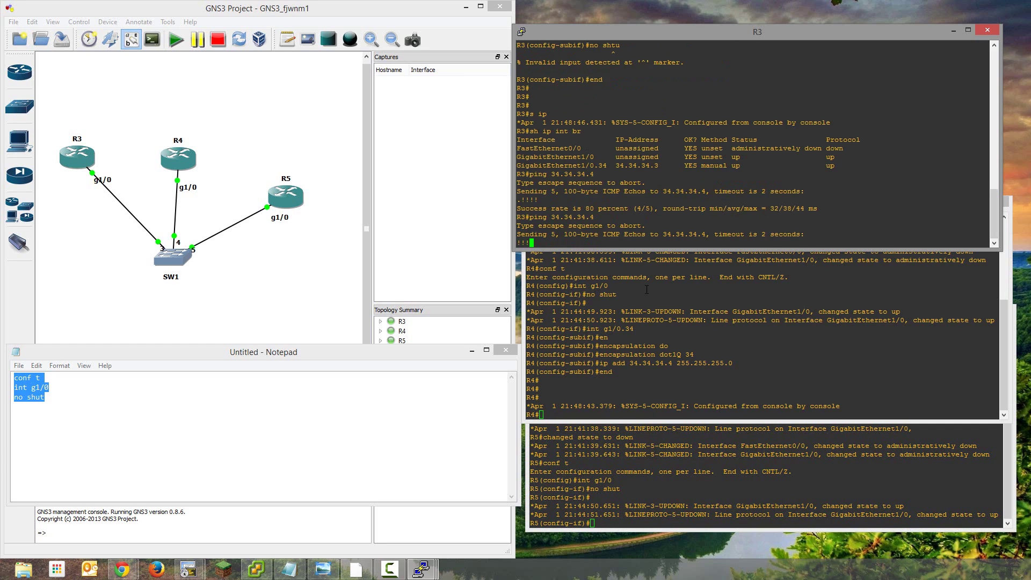
{"action": "left_click", "coordinate": [647, 290]}
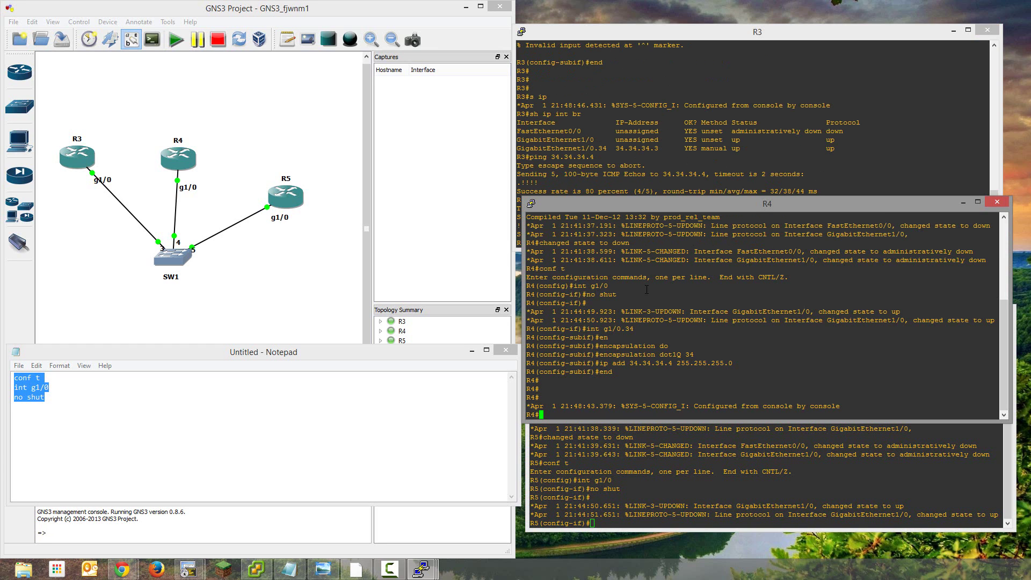
{"action": "type", "text": "ping 34.34.34.3"}
{"action": "key", "text": "Return"}
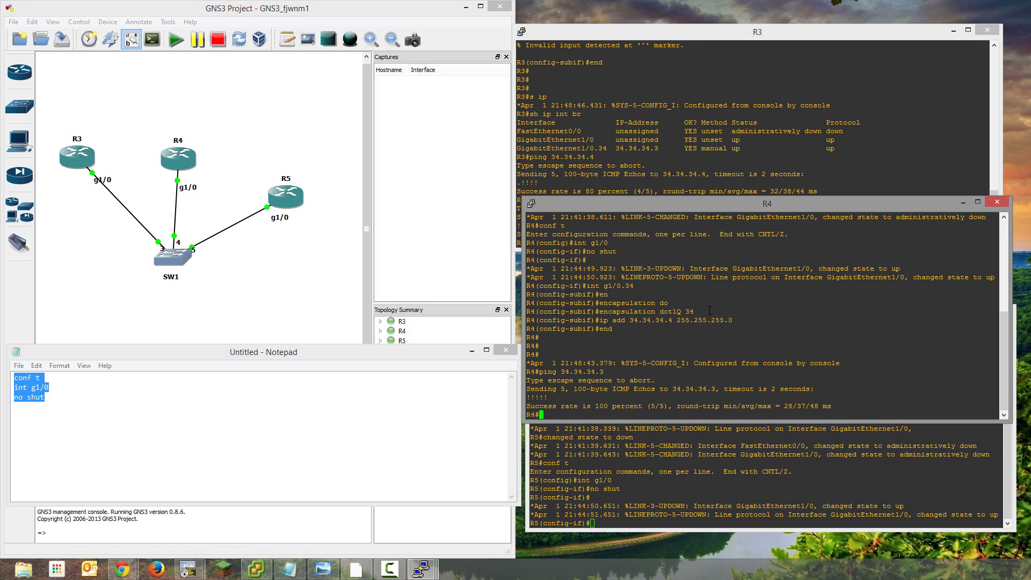
{"action": "left_click", "coordinate": [672, 159]}
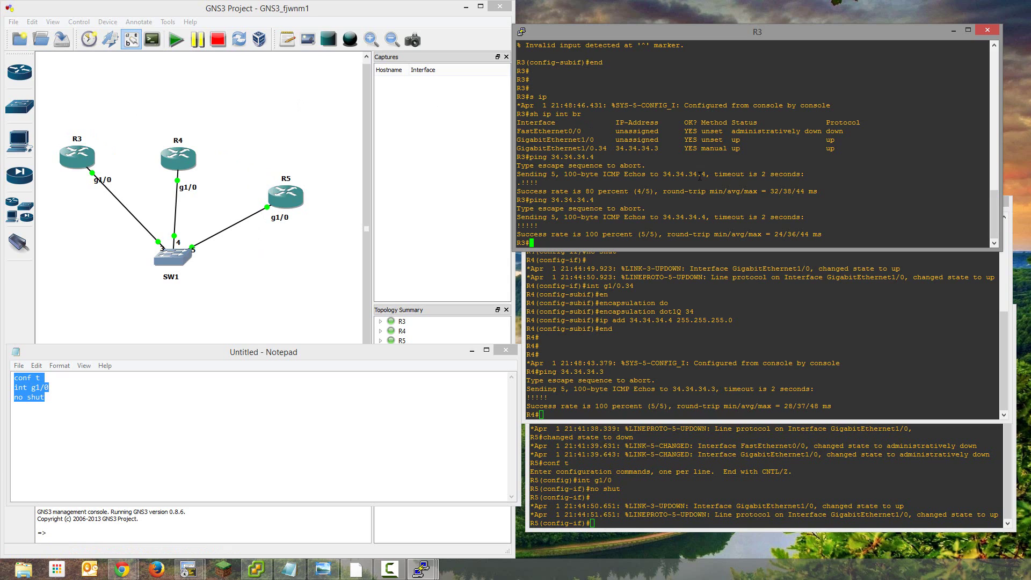
Step: Move the Notepad draft over the consoles and remove its no shut line
{"action": "type", "text": "con"}
{"action": "key", "text": "BackSpace"}
{"action": "key", "text": "BackSpace"}
{"action": "key", "text": "BackSpace"}
{"action": "left_click", "coordinate": [191, 407]}
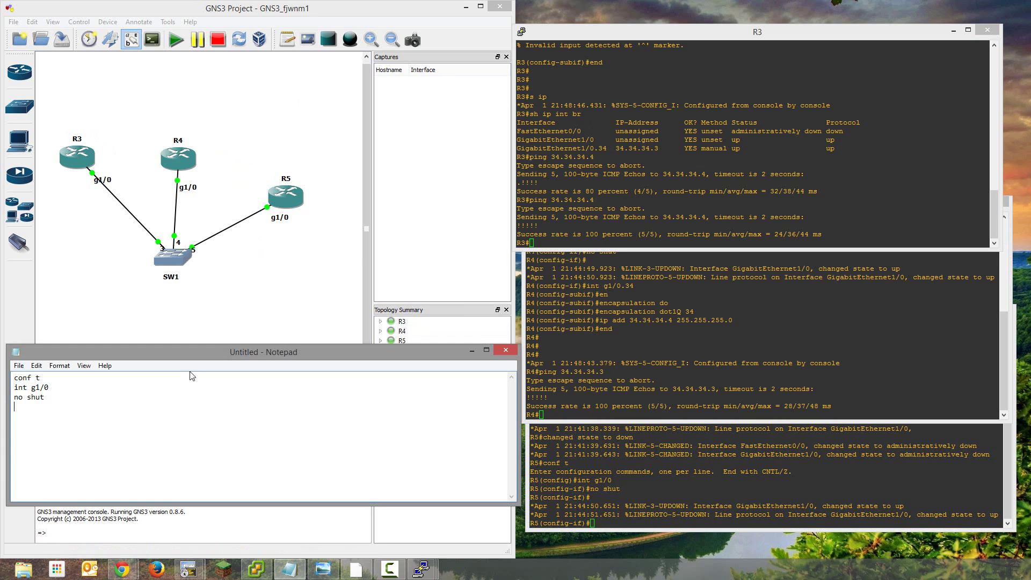
{"action": "left_click_drag", "start_coordinate": [271, 353], "coordinate": [766, 127]}
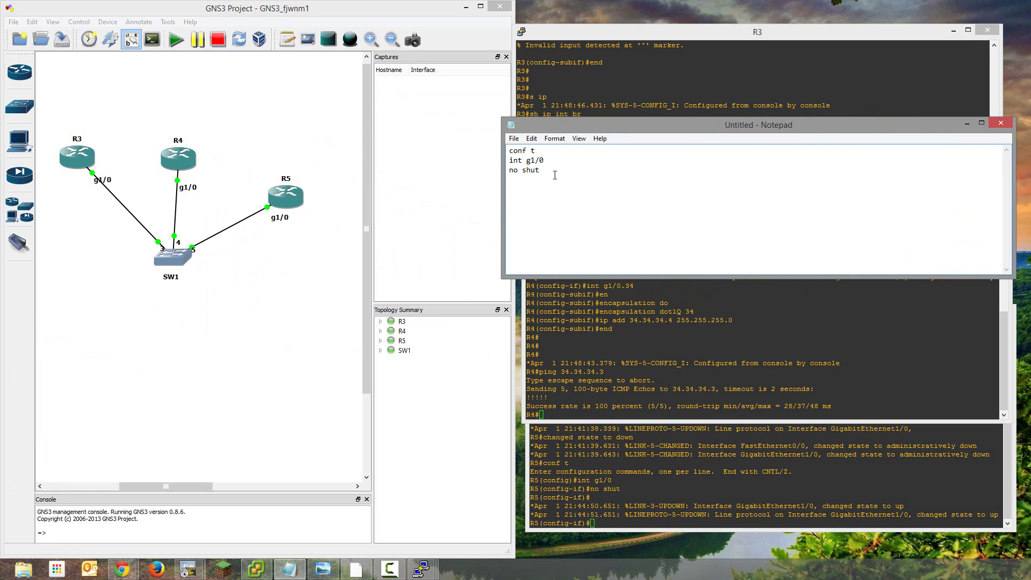
{"action": "left_click_drag", "start_coordinate": [555, 175], "coordinate": [511, 172]}
{"action": "key", "text": "ctrl+x"}
Step: Edit the draft to int g1/0.100, encap do 100 and ip add 100.100.100., then select it all
{"action": "type", "text": "00 "}
{"action": "type", "text": "ip add"}
{"action": "type", "text": " 100.100.100"}
{"action": "type", "text": "."}
{"action": "key", "text": "ctrl+a"}
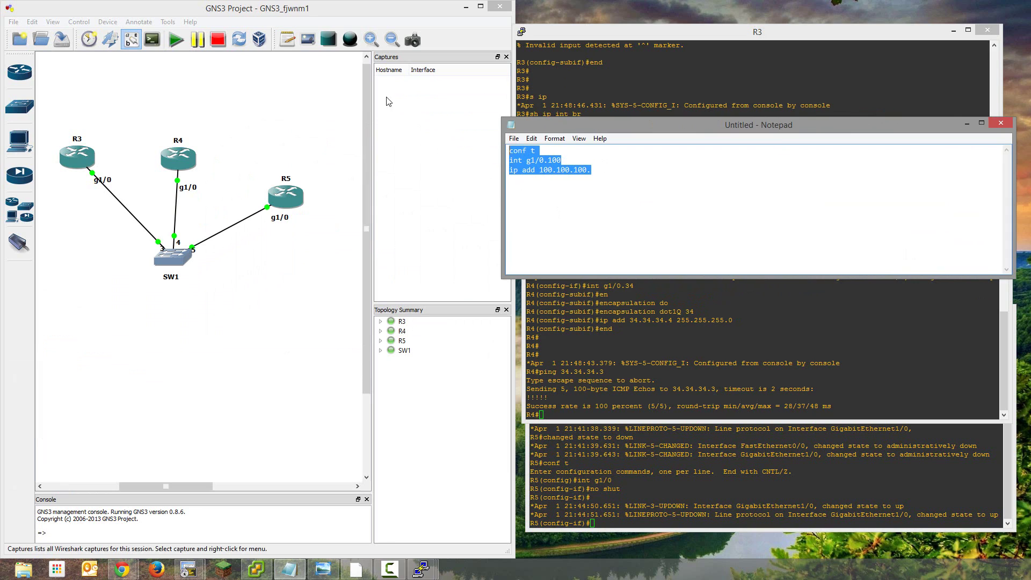
{"action": "left_click", "coordinate": [576, 157]}
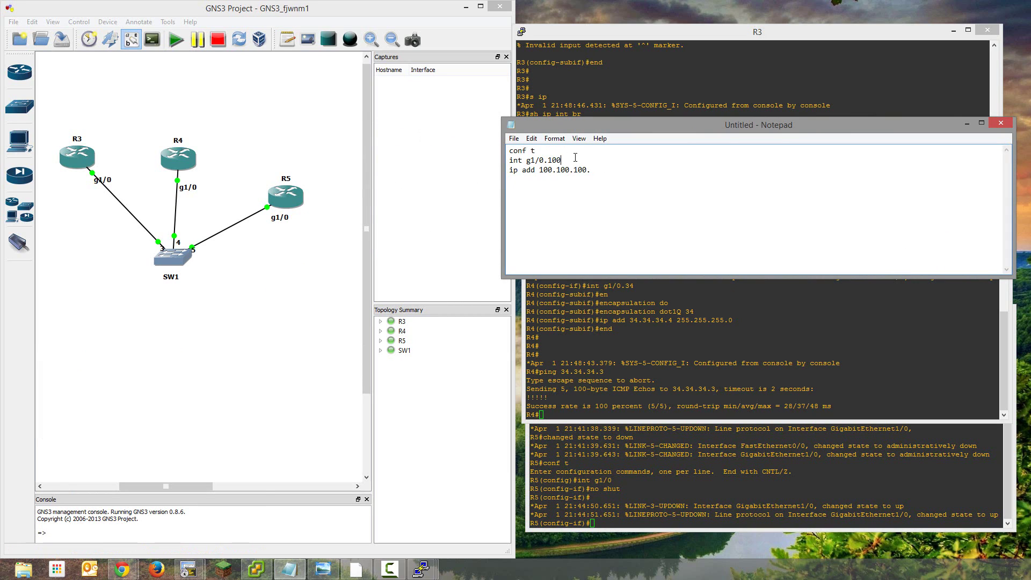
{"action": "key", "text": "Return"}
{"action": "type", "text": "encap do"}
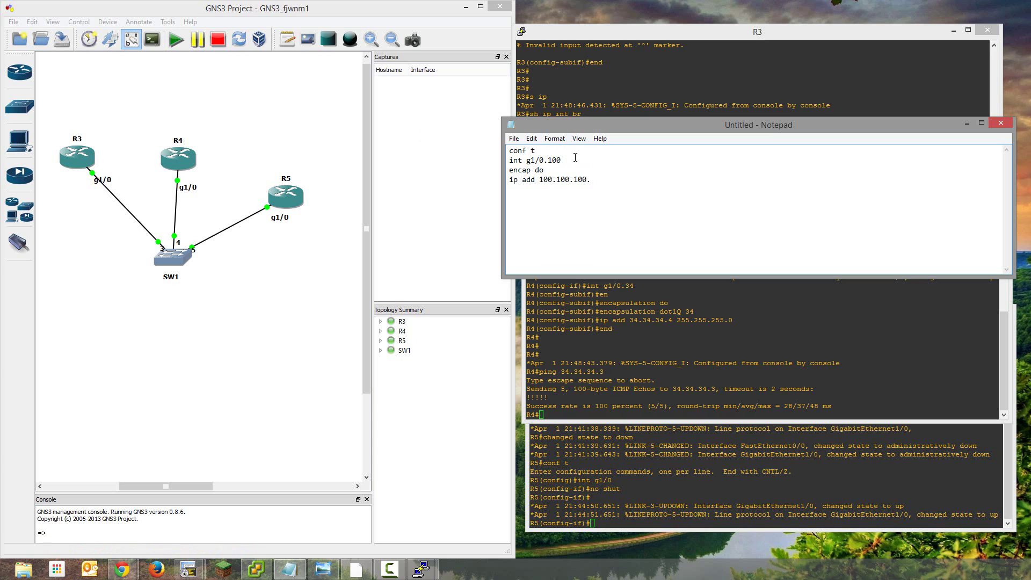
{"action": "type", "text": " 100"}
{"action": "key", "text": "ctrl+a"}
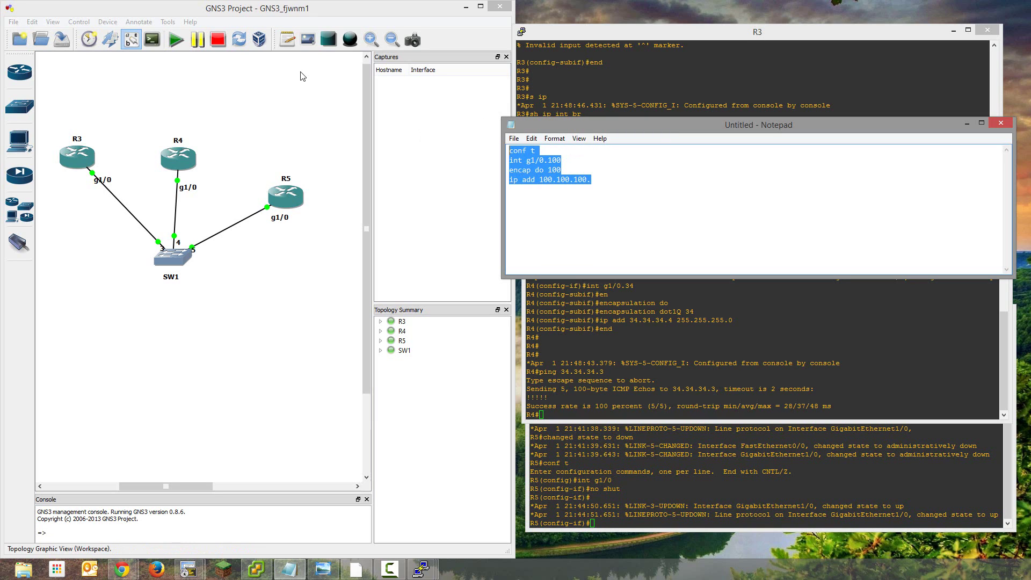
Step: Paste the subinterface config into R3 and address g1/0.100 as 100.100.100.3 255.255.255.0
{"action": "left_click", "coordinate": [968, 123]}
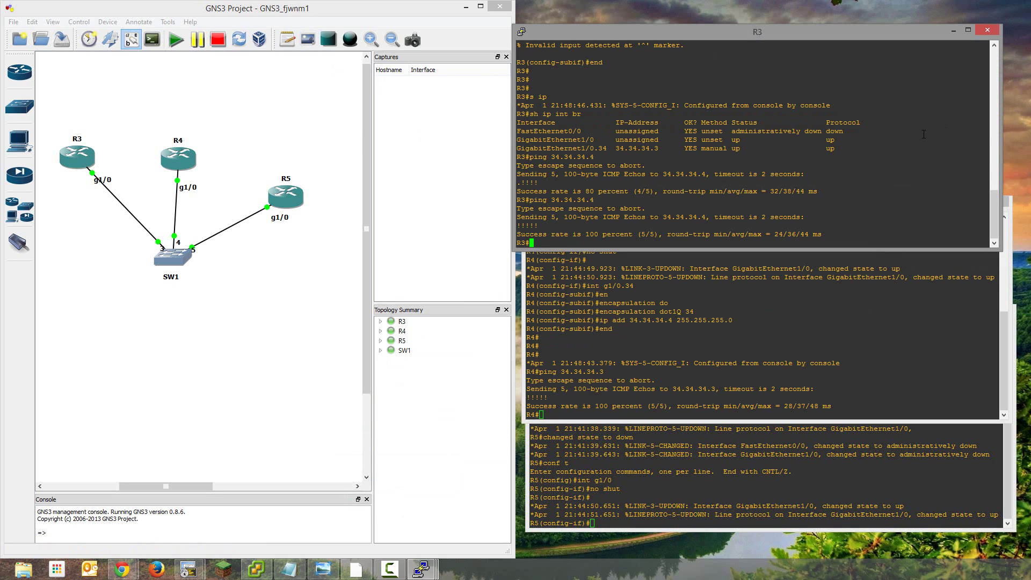
{"action": "right_click", "coordinate": [924, 134]}
{"action": "key", "text": "Up"}
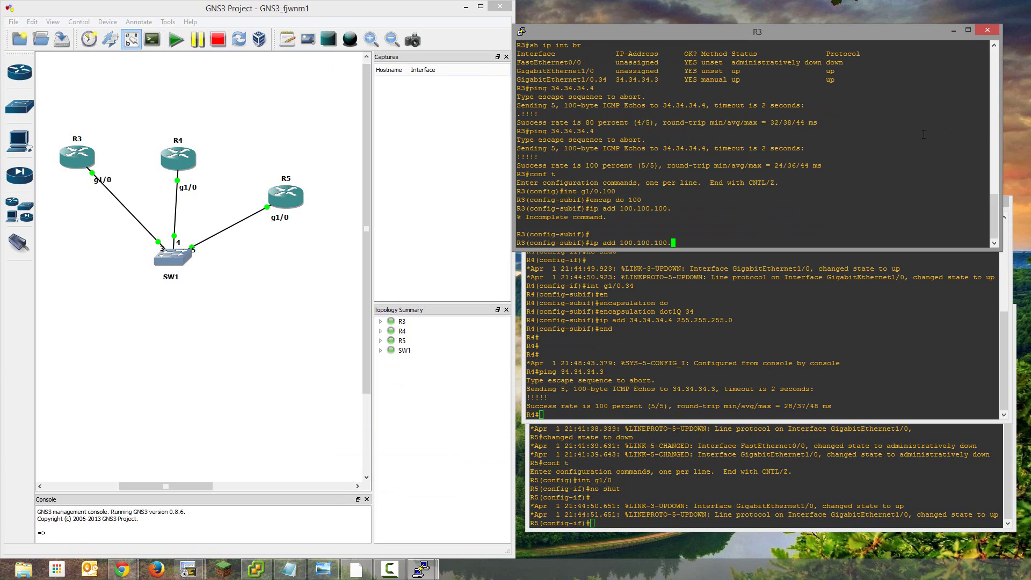
{"action": "type", "text": "3 255.255.255.0"}
{"action": "key", "text": "Return"}
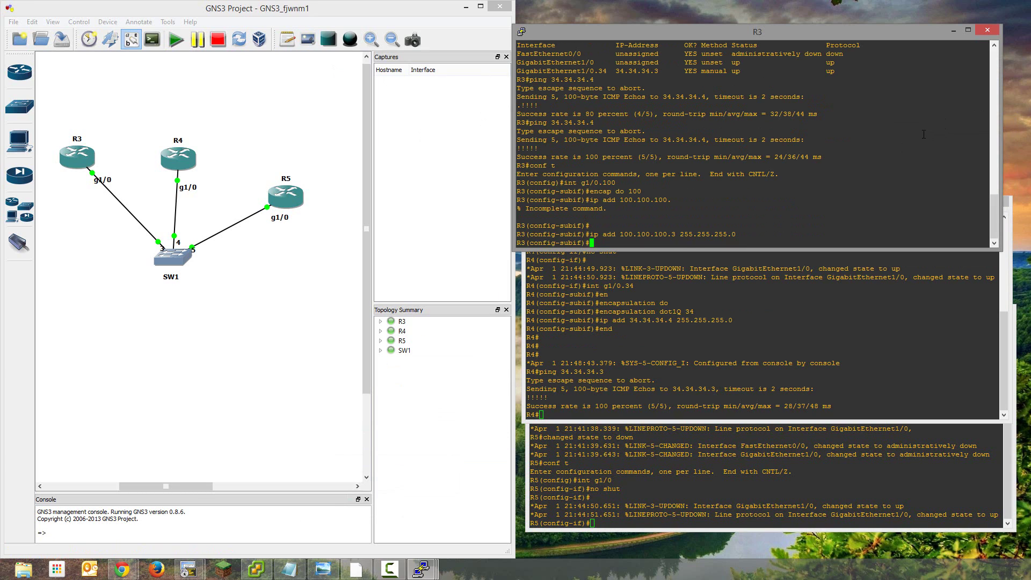
Step: Paste the subinterface config into R4 and address it 100.100.100.4 255.255.255.0
{"action": "left_click", "coordinate": [785, 278]}
{"action": "right_click", "coordinate": [784, 277]}
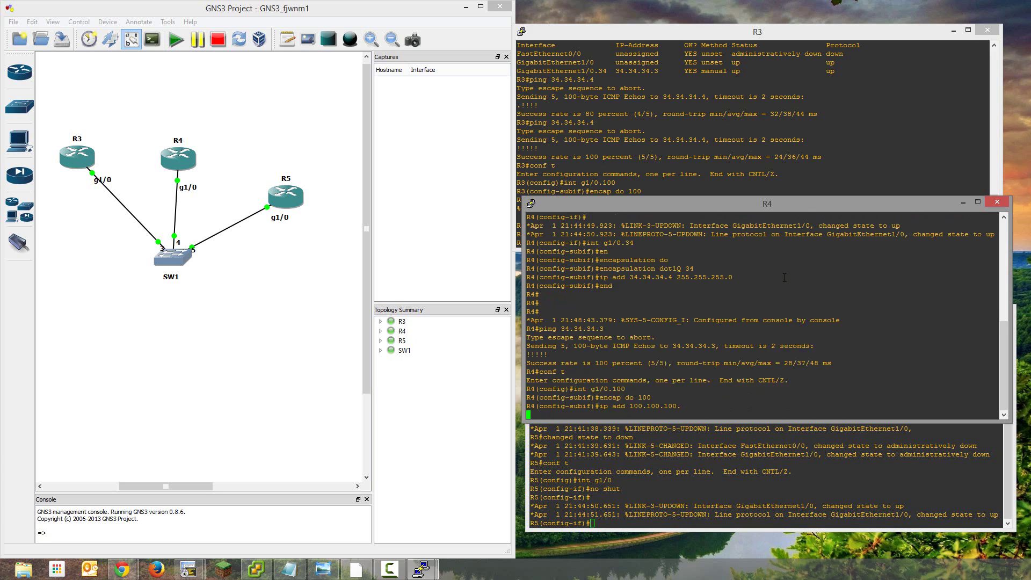
{"action": "type", "text": "."}
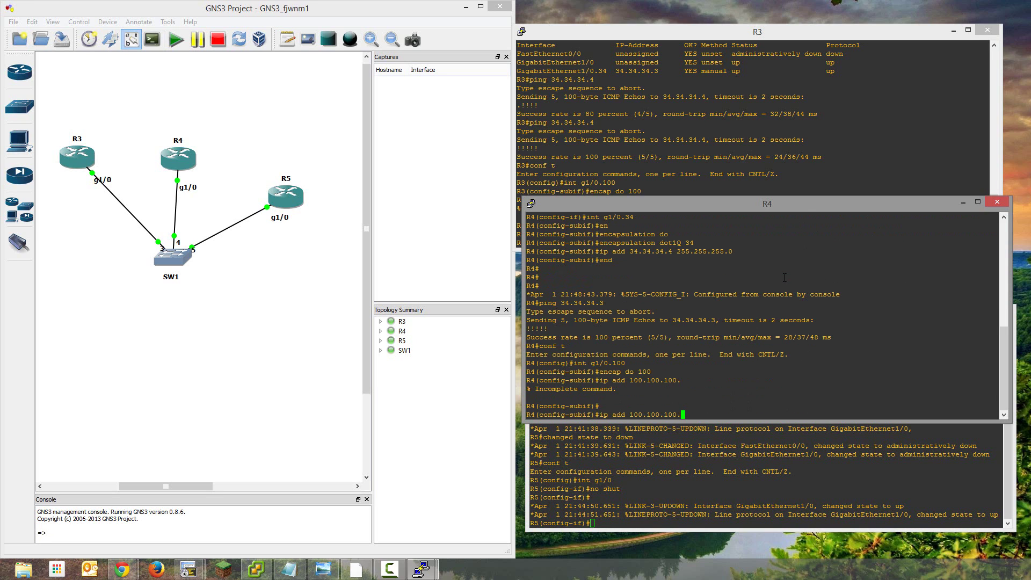
{"action": "type", "text": "4 255.255.255.0"}
{"action": "key", "text": "Return"}
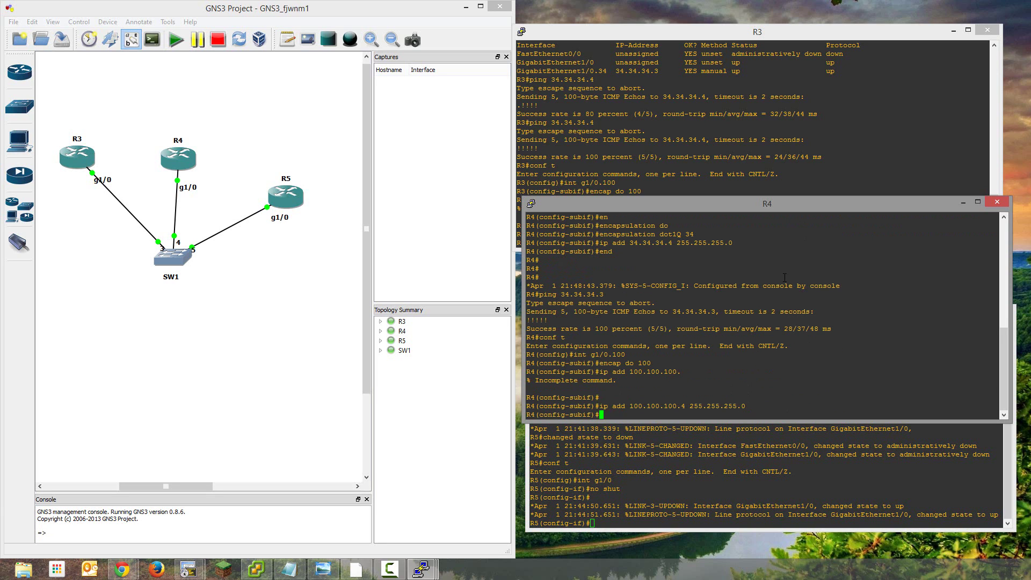
Step: Paste the subinterface config into R5 and address it 100.100.100.5 255.255.255.0
{"action": "left_click", "coordinate": [687, 449]}
{"action": "right_click", "coordinate": [688, 449]}
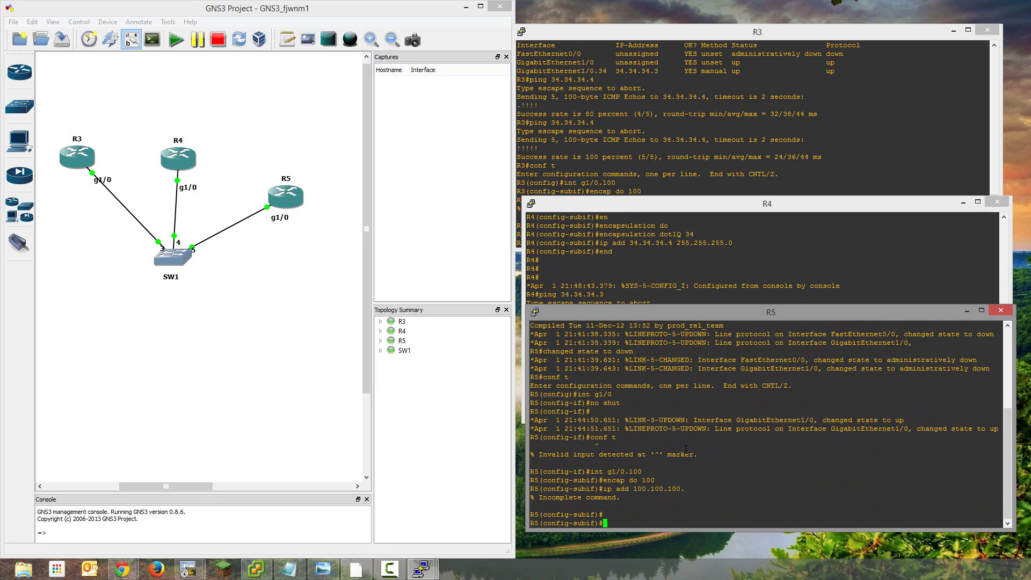
{"action": "key", "text": "Up"}
{"action": "type", "text": "5 255.255.255.0"}
{"action": "key", "text": "Return"}
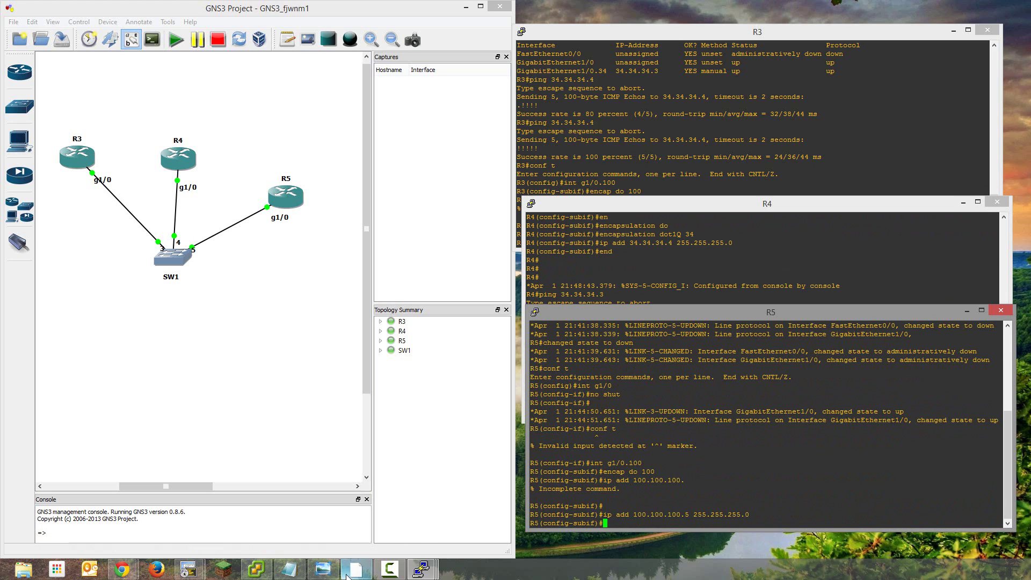
Step: Review the int g1/0.100 and encapsulation dot1Q 100 lines in the notes
{"action": "left_click", "coordinate": [310, 553]}
{"action": "left_click", "coordinate": [356, 569]}
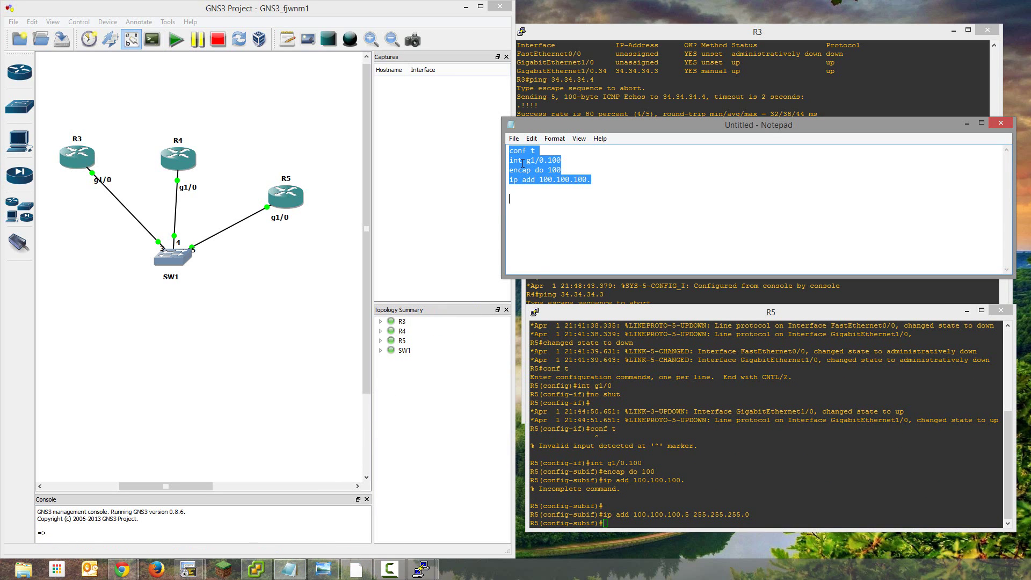
{"action": "left_click_drag", "start_coordinate": [561, 160], "coordinate": [516, 173]}
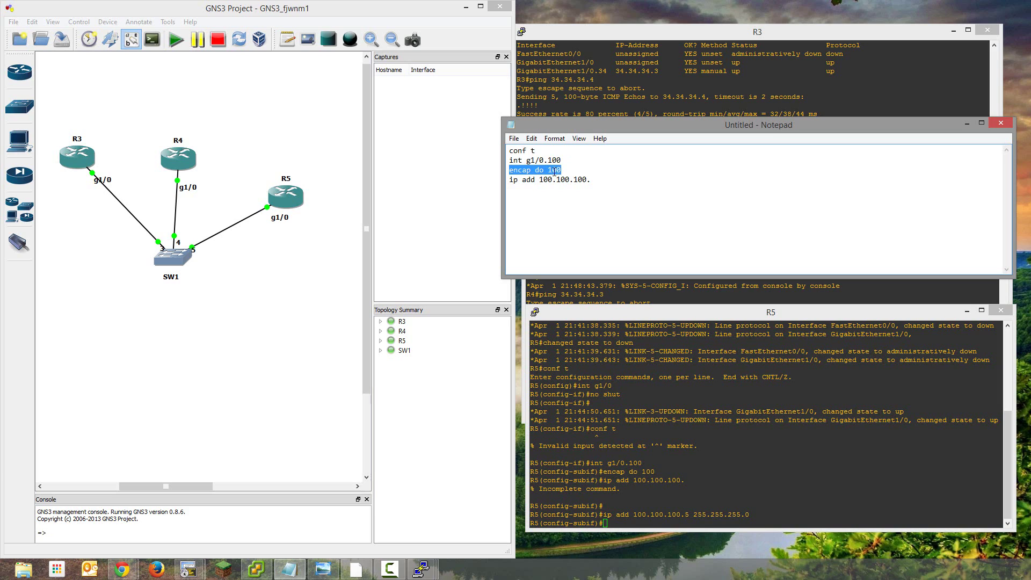
{"action": "left_click", "coordinate": [529, 173]}
{"action": "double_click", "coordinate": [539, 171]}
{"action": "left_click", "coordinate": [539, 170]}
{"action": "left_click_drag", "start_coordinate": [565, 171], "coordinate": [509, 172]}
{"action": "left_click", "coordinate": [967, 123]}
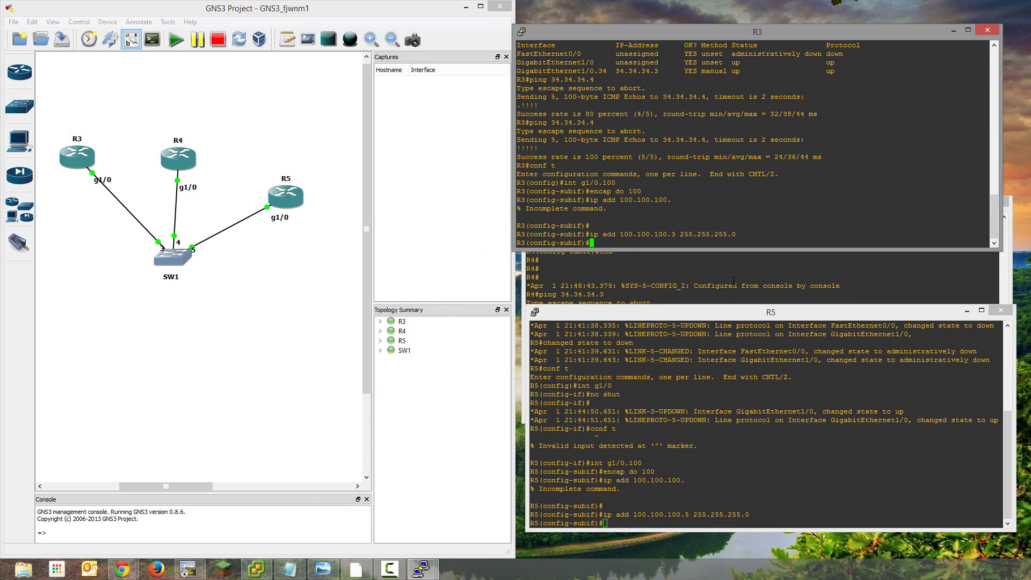
Step: Leave configuration mode on R3 with end
{"action": "left_click", "coordinate": [734, 281]}
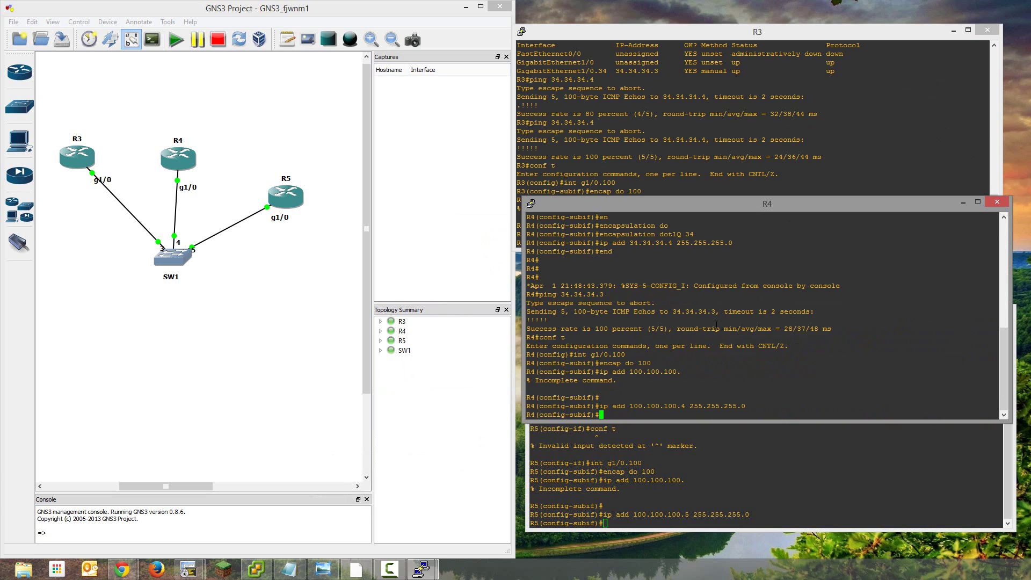
{"action": "left_click", "coordinate": [687, 479]}
{"action": "left_click", "coordinate": [664, 183]}
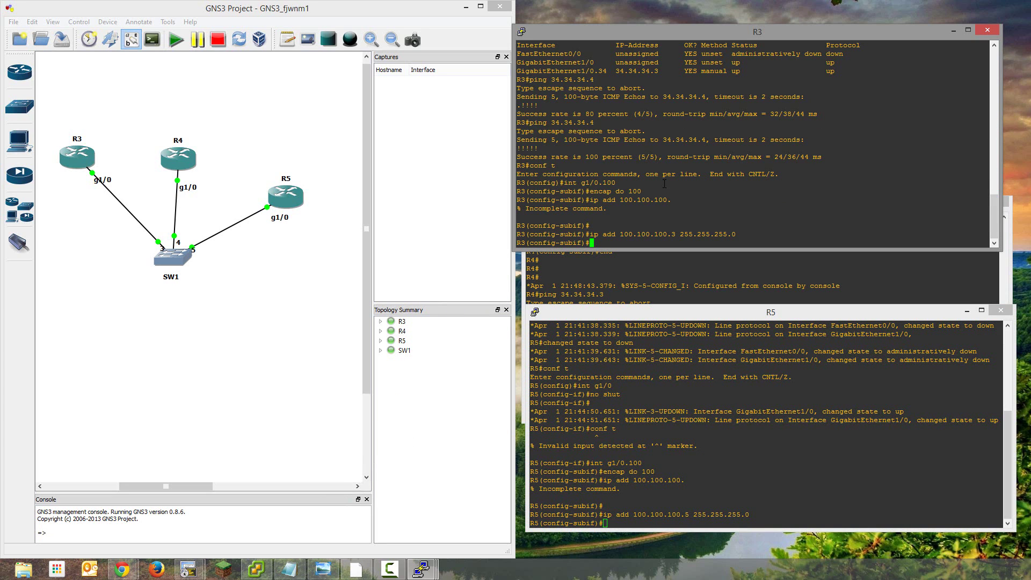
{"action": "type", "text": "end"}
{"action": "key", "text": "Return"}
{"action": "key", "text": "Return"}
{"action": "key", "text": "Return"}
{"action": "key", "text": "Return"}
{"action": "key", "text": "Return"}
{"action": "key", "text": "Return"}
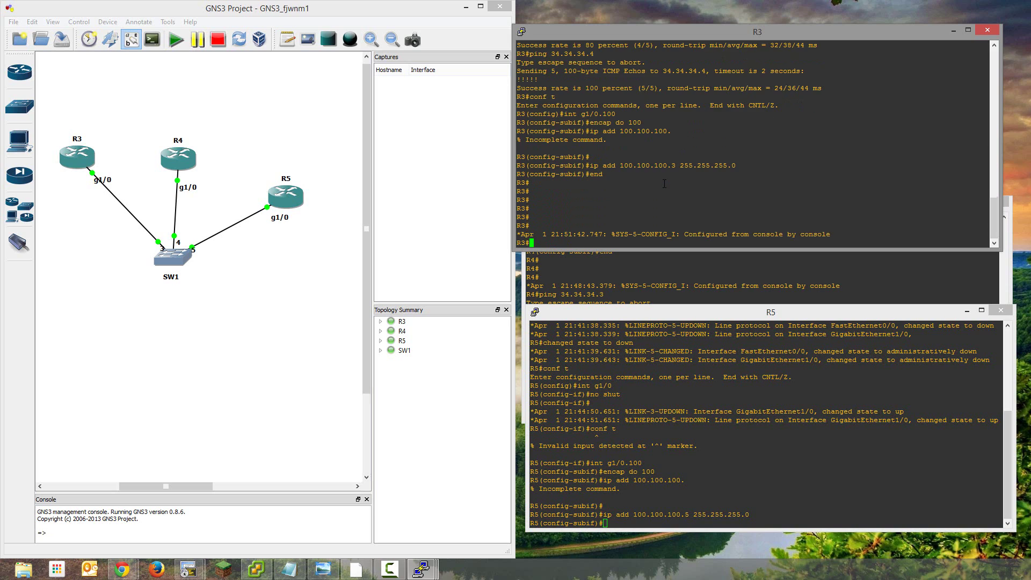
Step: From R3, ping 100.100.100.4, 100.100.100.5 and the subnet address 100.100.100.0
{"action": "type", "text": "ping 100.100.100.4"}
{"action": "key", "text": "Return"}
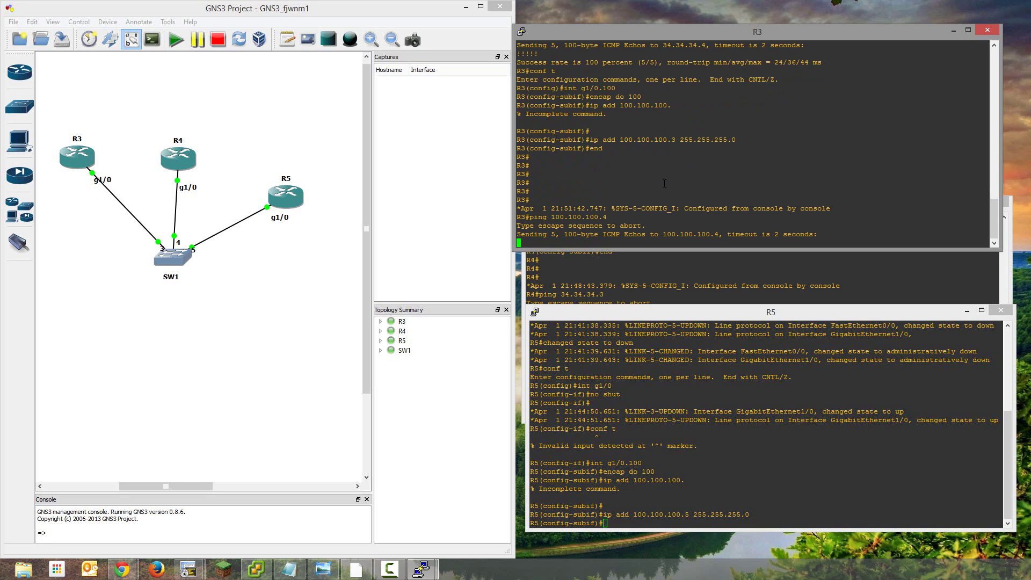
{"action": "key", "text": "Up"}
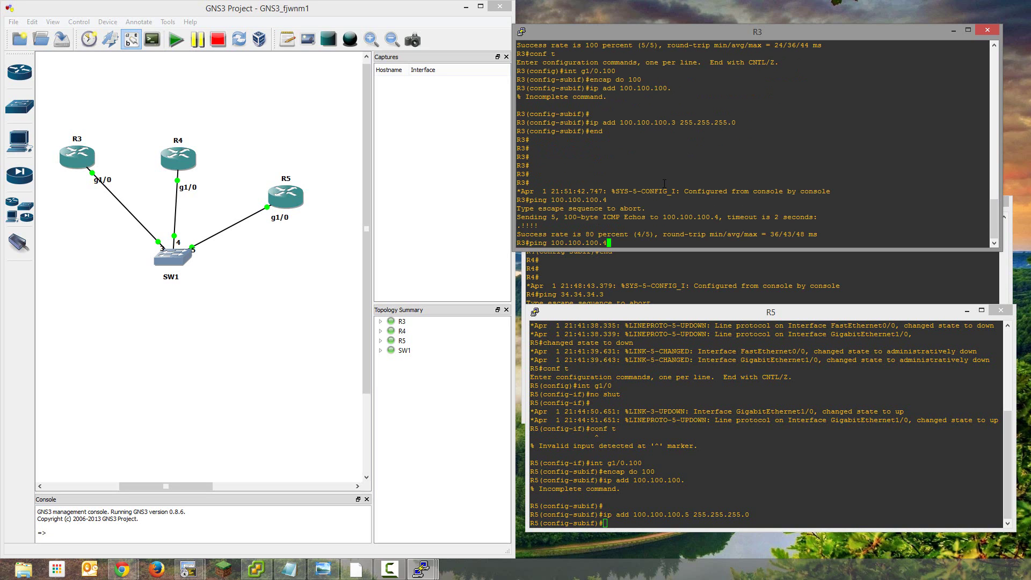
{"action": "key", "text": "Return"}
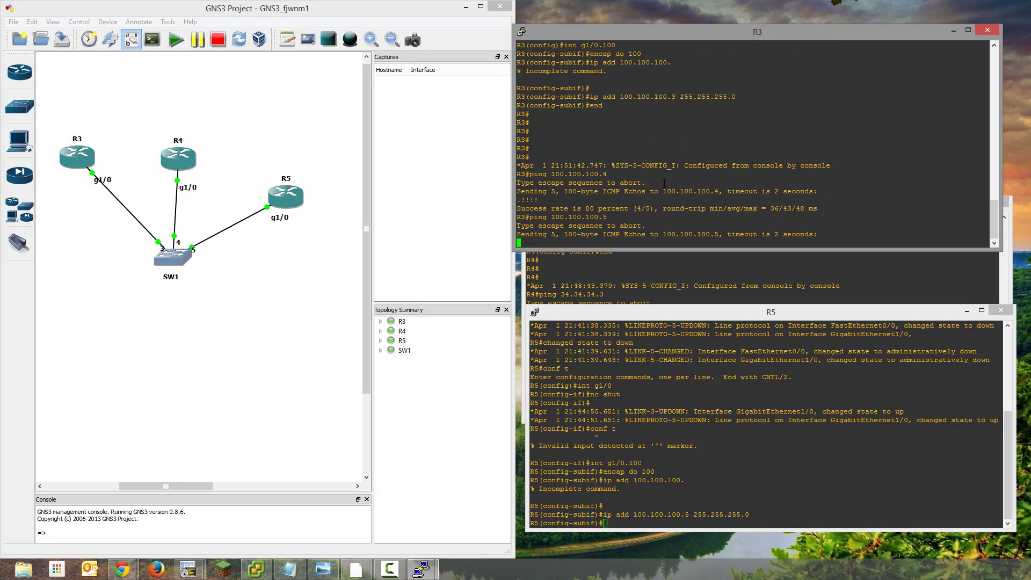
{"action": "key", "text": "Up"}
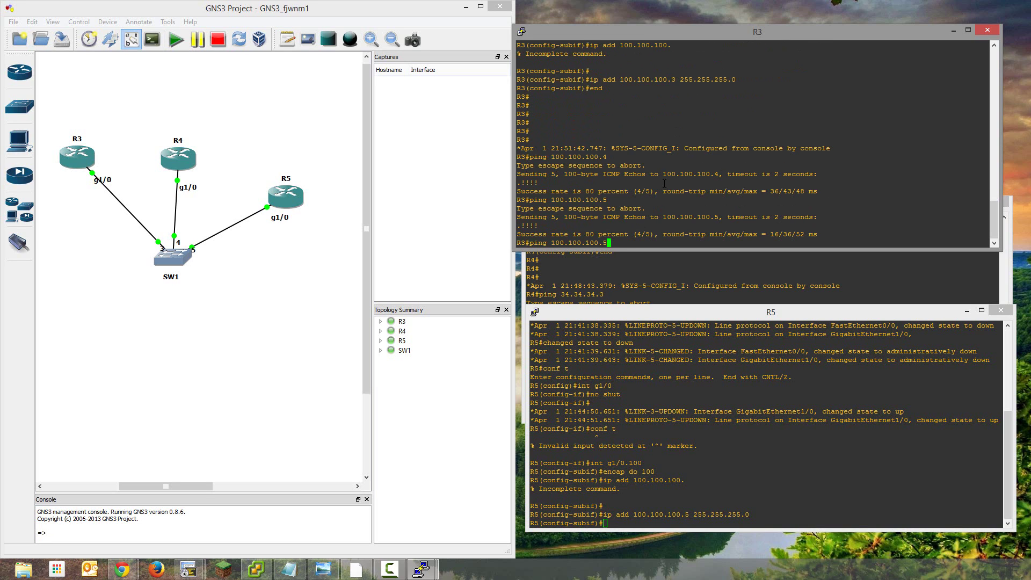
{"action": "key", "text": "BackSpace"}
{"action": "type", "text": "0"}
{"action": "key", "text": "Return"}
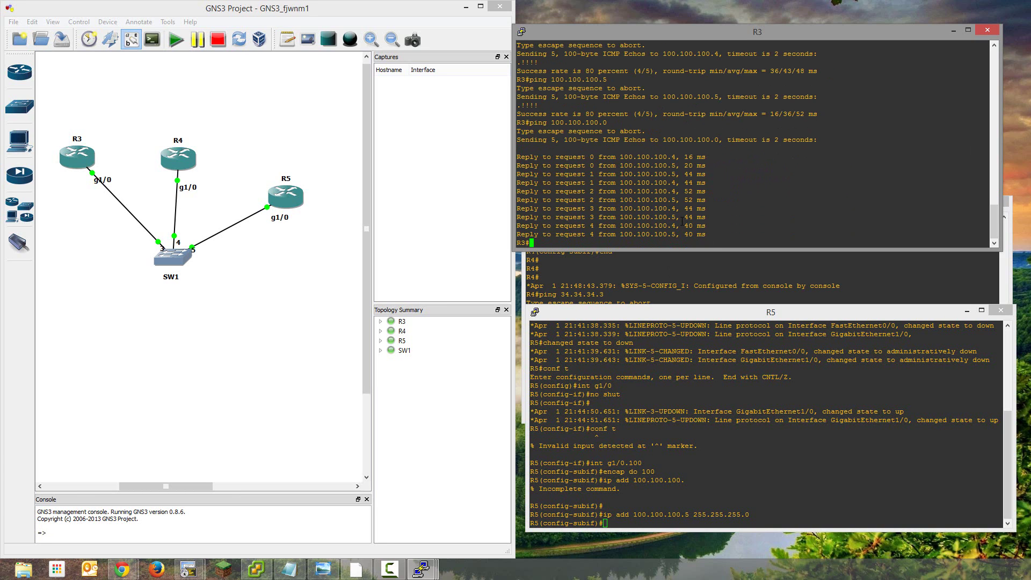
Step: Exit configuration mode on R4 and ping 100.100.100.5 and 100.100.100.3
{"action": "left_click", "coordinate": [688, 280]}
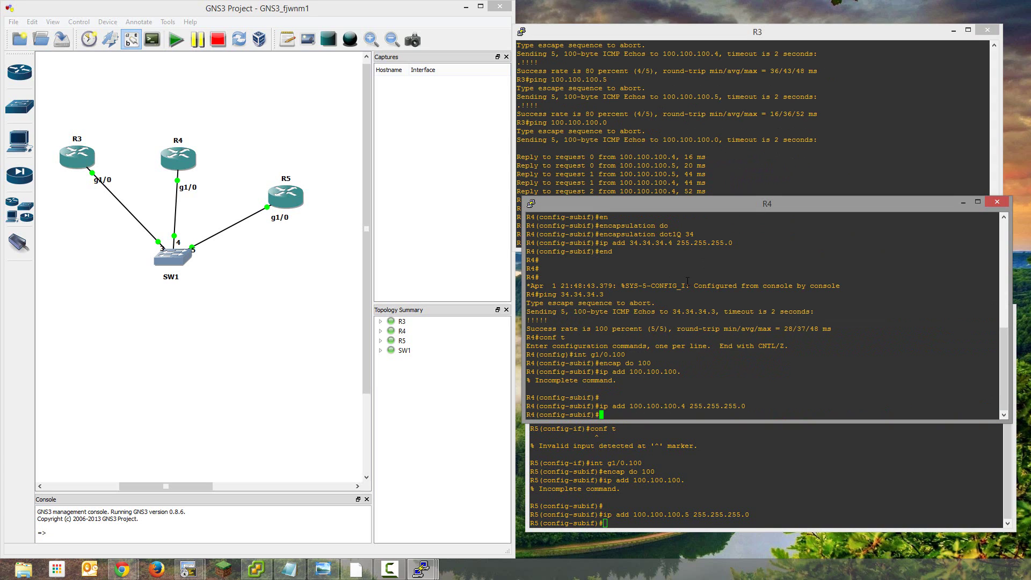
{"action": "type", "text": "ned"}
{"action": "key", "text": "Return"}
{"action": "key", "text": "Return"}
{"action": "key", "text": "Return"}
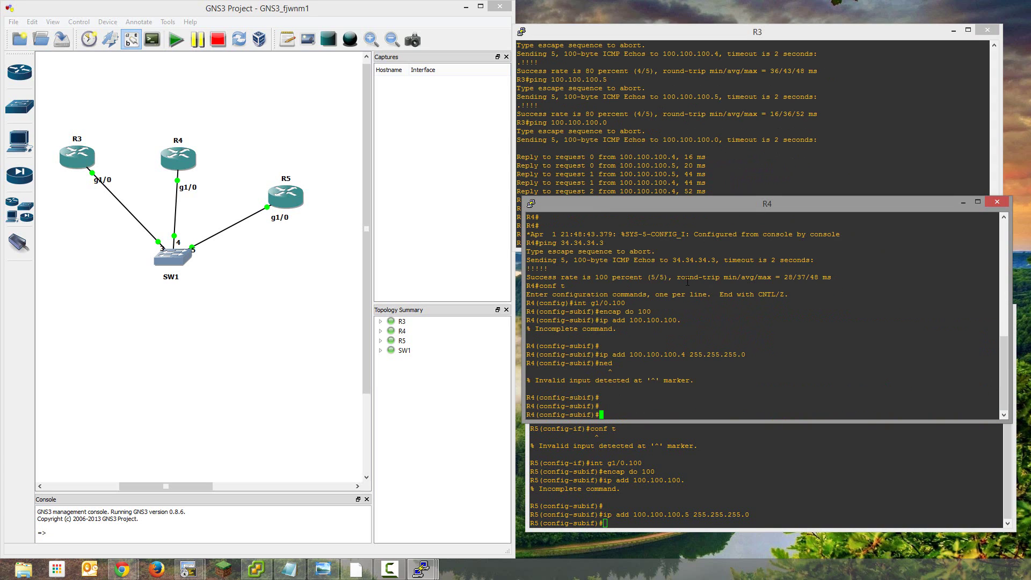
{"action": "type", "text": "end"}
{"action": "key", "text": "Return"}
{"action": "key", "text": "Return"}
{"action": "type", "text": "ping "}
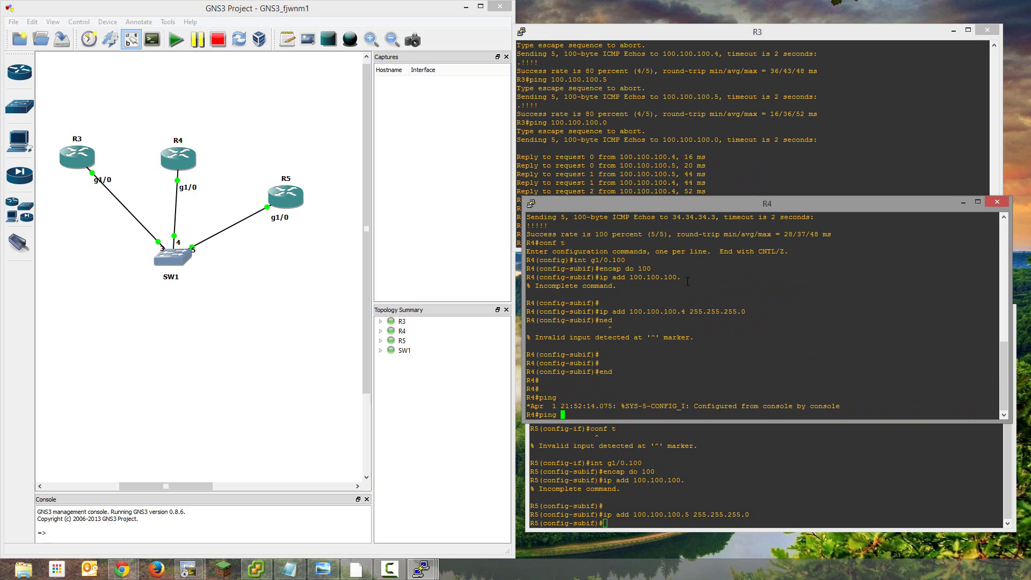
{"action": "type", "text": "100.100.100.5"}
{"action": "key", "text": "Return"}
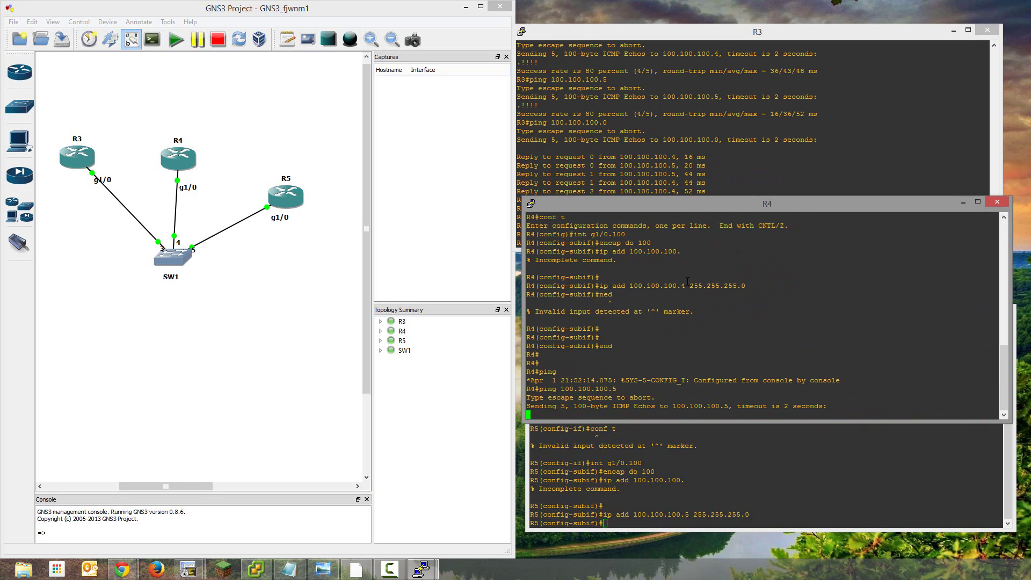
{"action": "key", "text": "Up"}
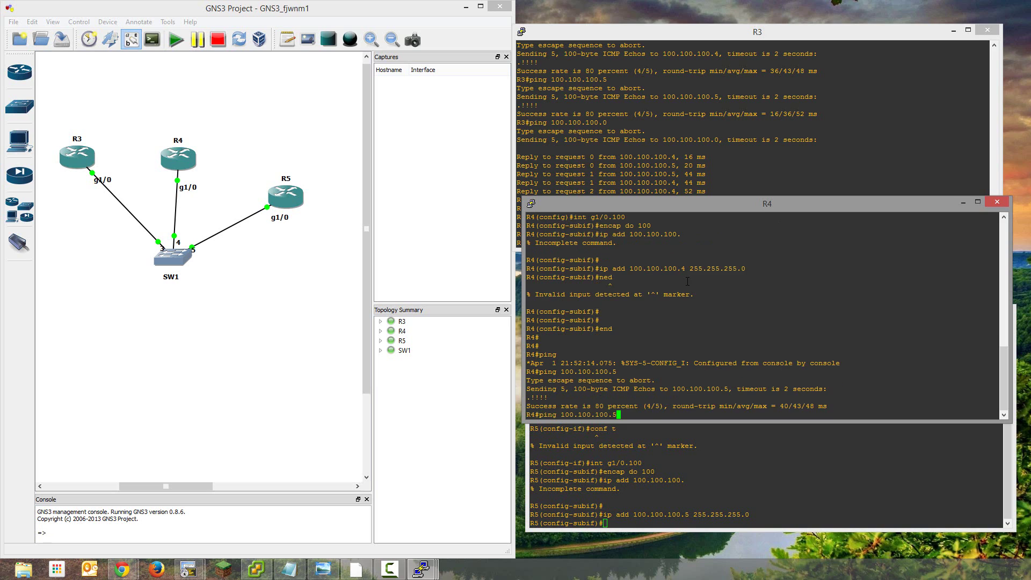
{"action": "key", "text": "BackSpace"}
{"action": "type", "text": "3"}
{"action": "key", "text": "Return"}
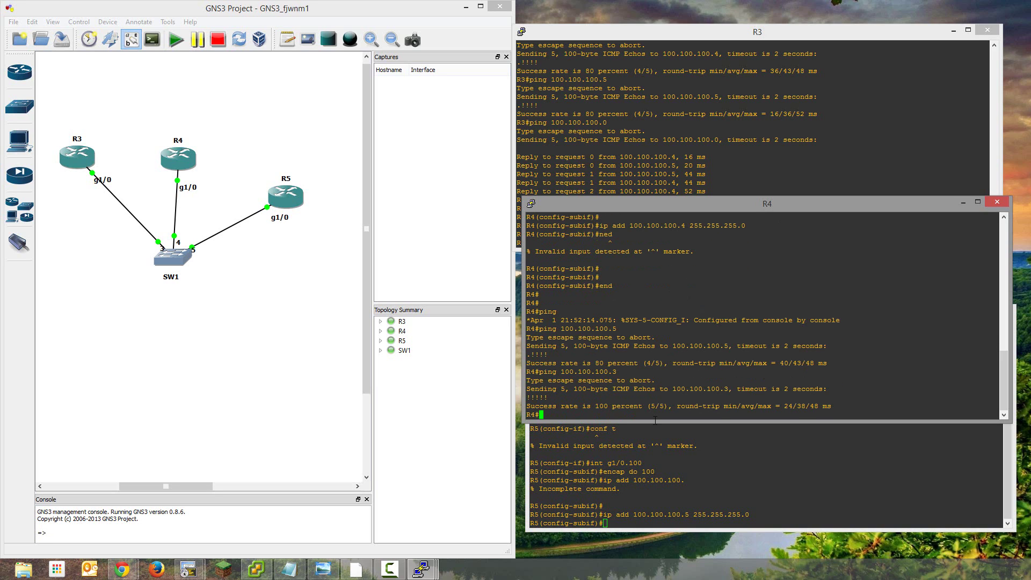
Step: Exit configuration mode on R5 and ping 100.100.100.3 and 100.100.100.4
{"action": "left_click_drag", "start_coordinate": [624, 371], "coordinate": [540, 372]}
{"action": "left_click", "coordinate": [590, 472]}
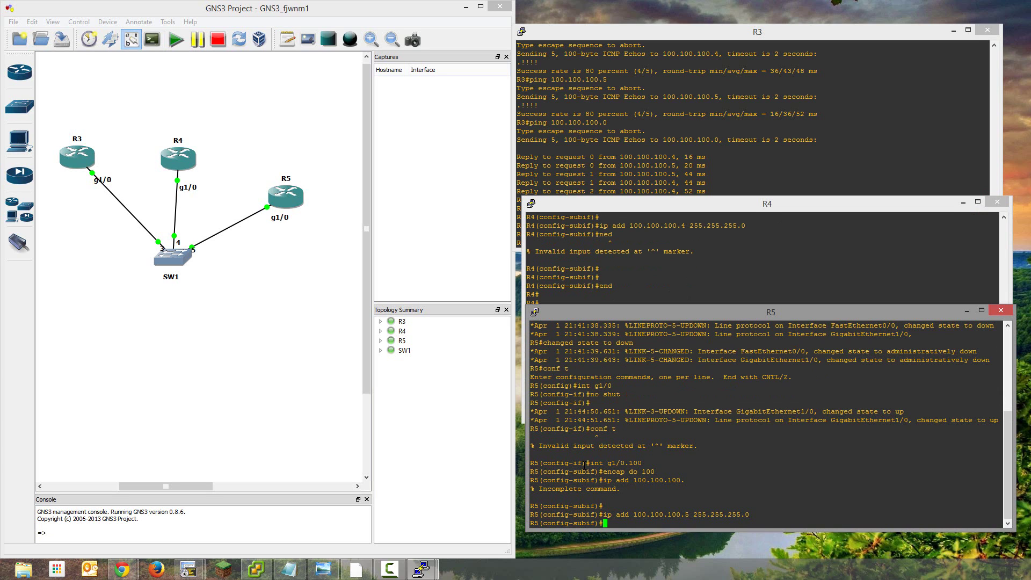
{"action": "type", "text": "end"}
{"action": "key", "text": "Return"}
{"action": "key", "text": "Return"}
{"action": "right_click", "coordinate": [584, 464]}
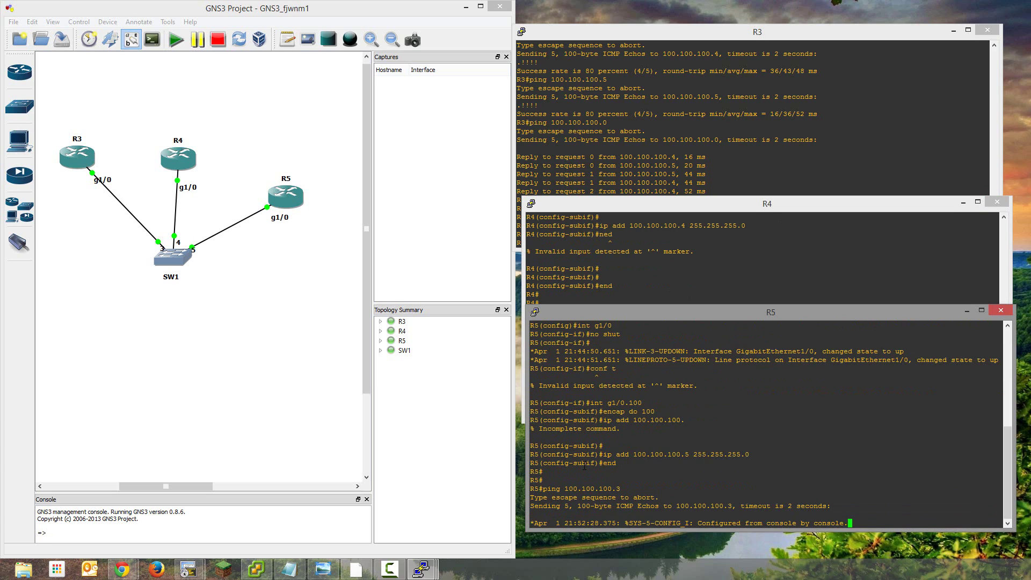
{"action": "key", "text": "Up"}
{"action": "key", "text": "Return"}
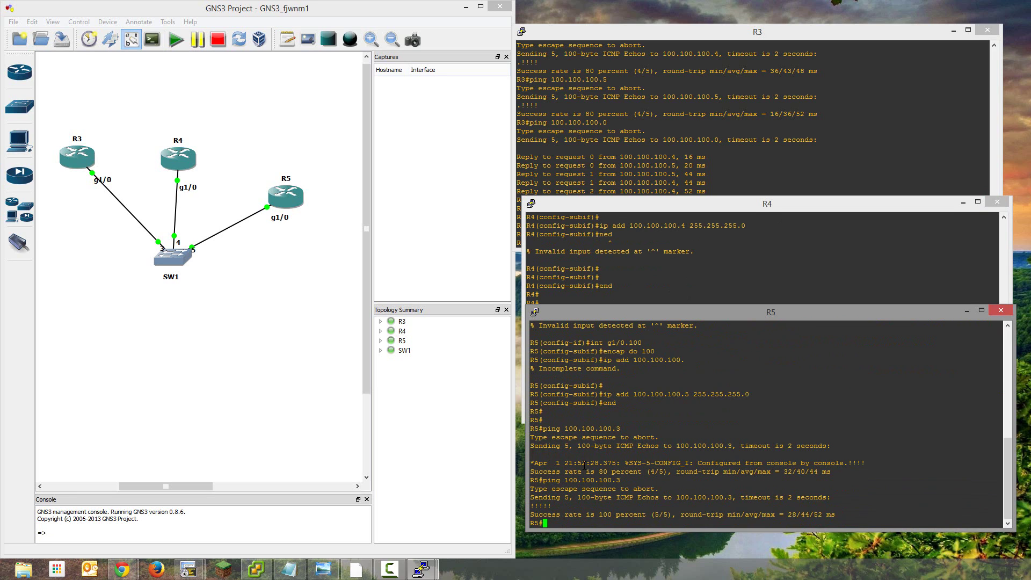
{"action": "key", "text": "Up"}
{"action": "key", "text": "BackSpace"}
{"action": "type", "text": "4"}
{"action": "key", "text": "Return"}
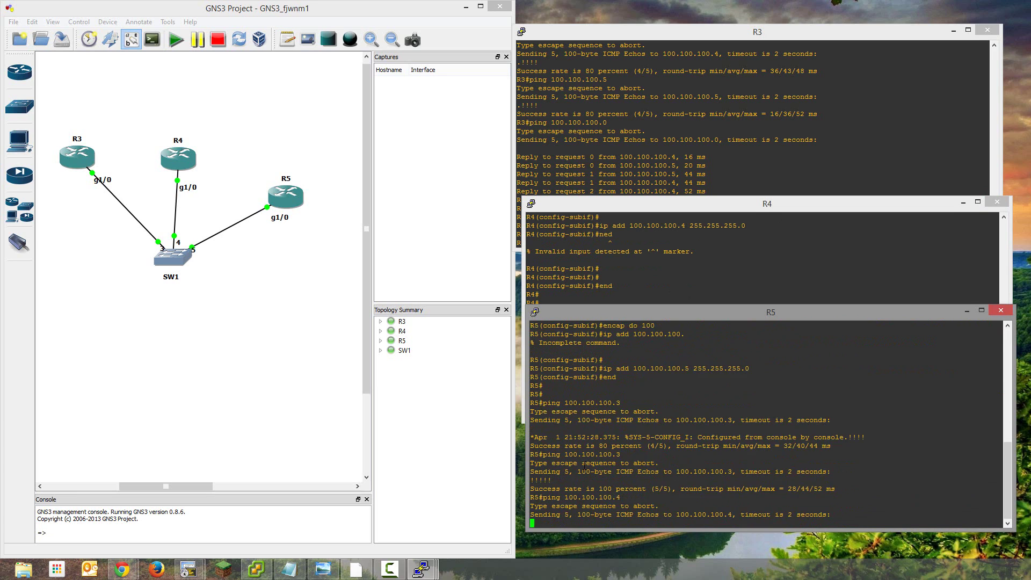